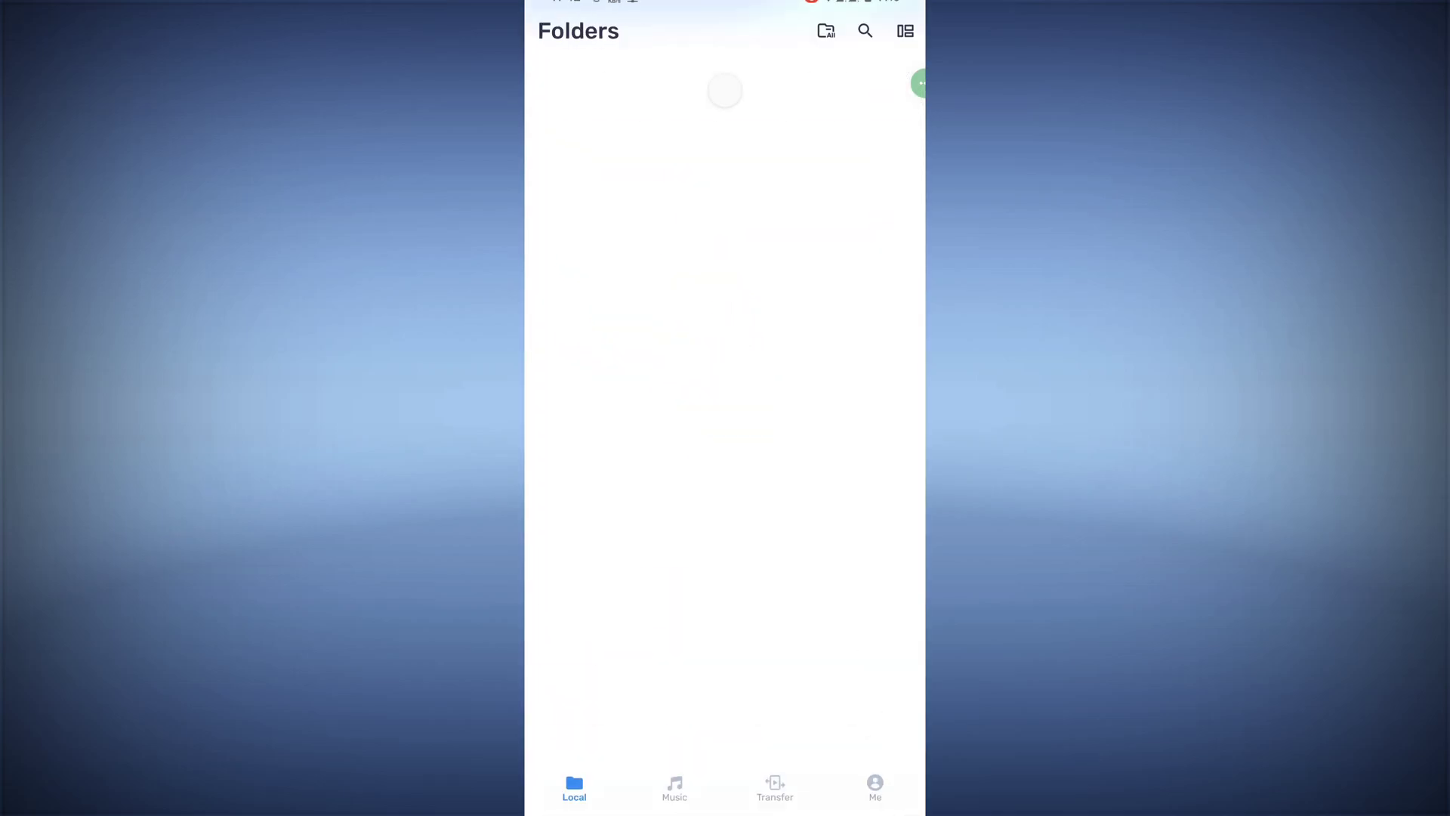
Step: Browse MX Player's Decoder settings down to Custom codec, then go to the home screen
{"action": "left_click", "coordinate": [874, 788]}
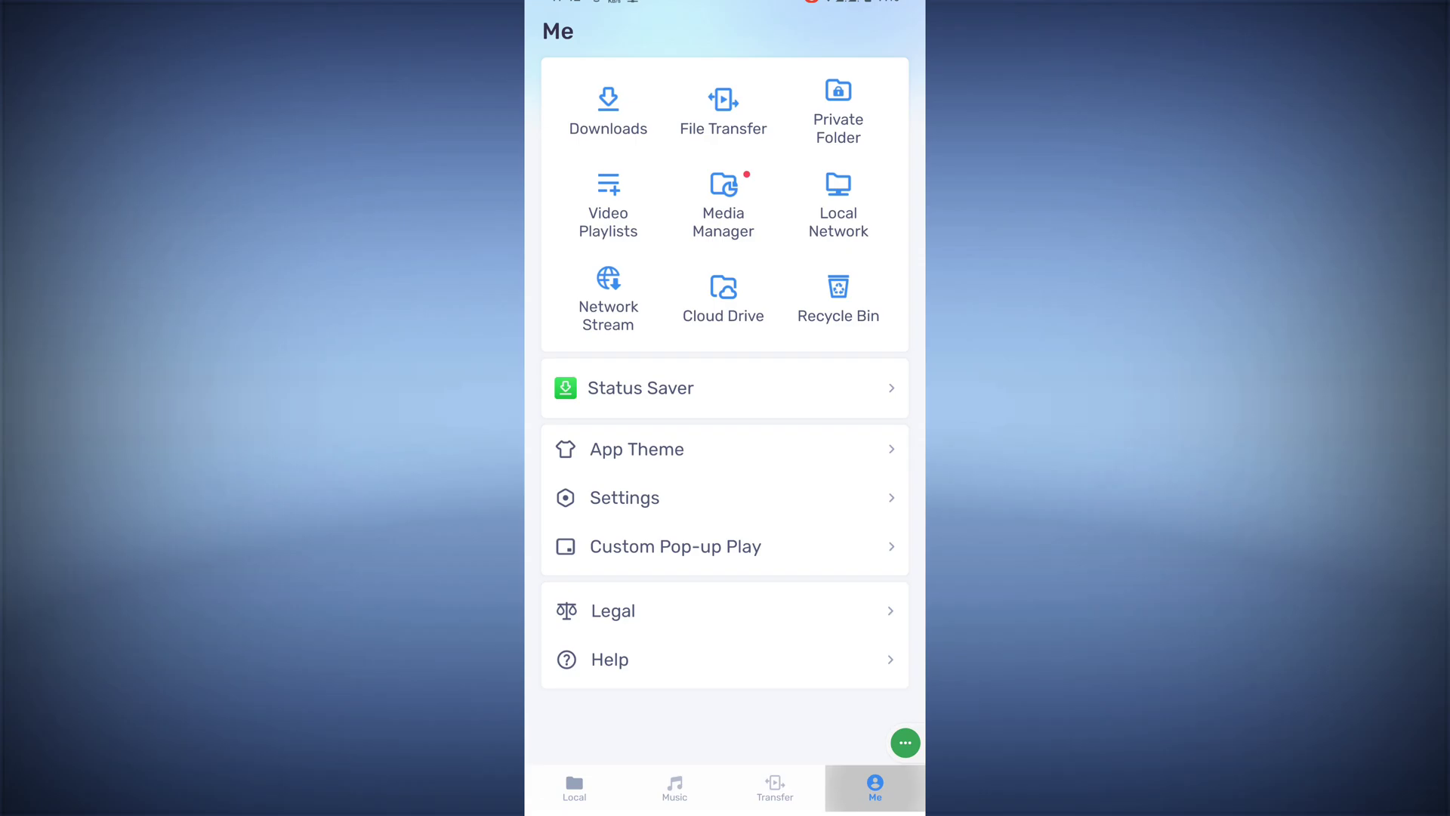
{"action": "left_click", "coordinate": [635, 499]}
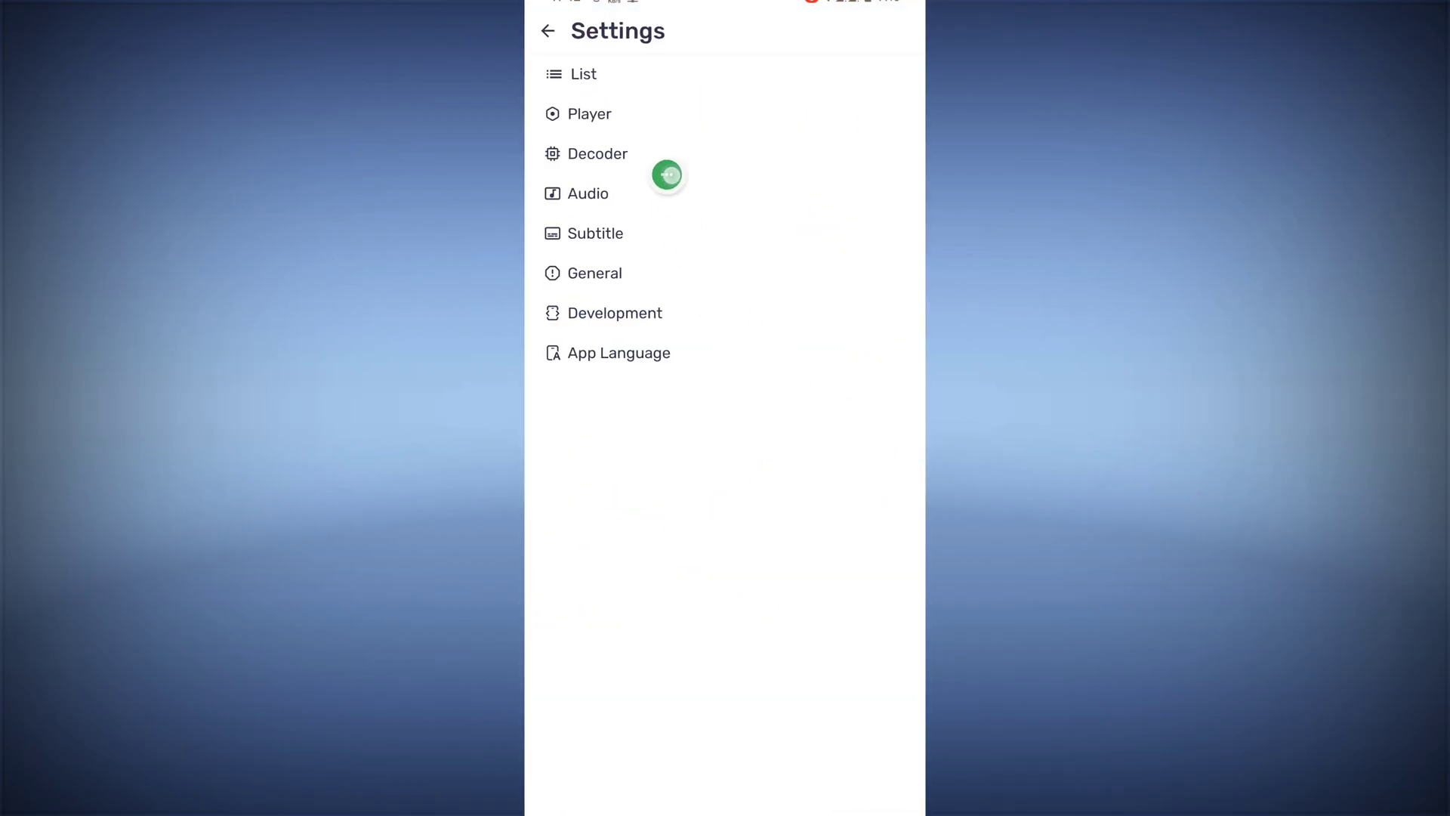
{"action": "left_click_drag", "start_coordinate": [896, 463], "coordinate": [660, 127]}
{"action": "left_click", "coordinate": [744, 148]}
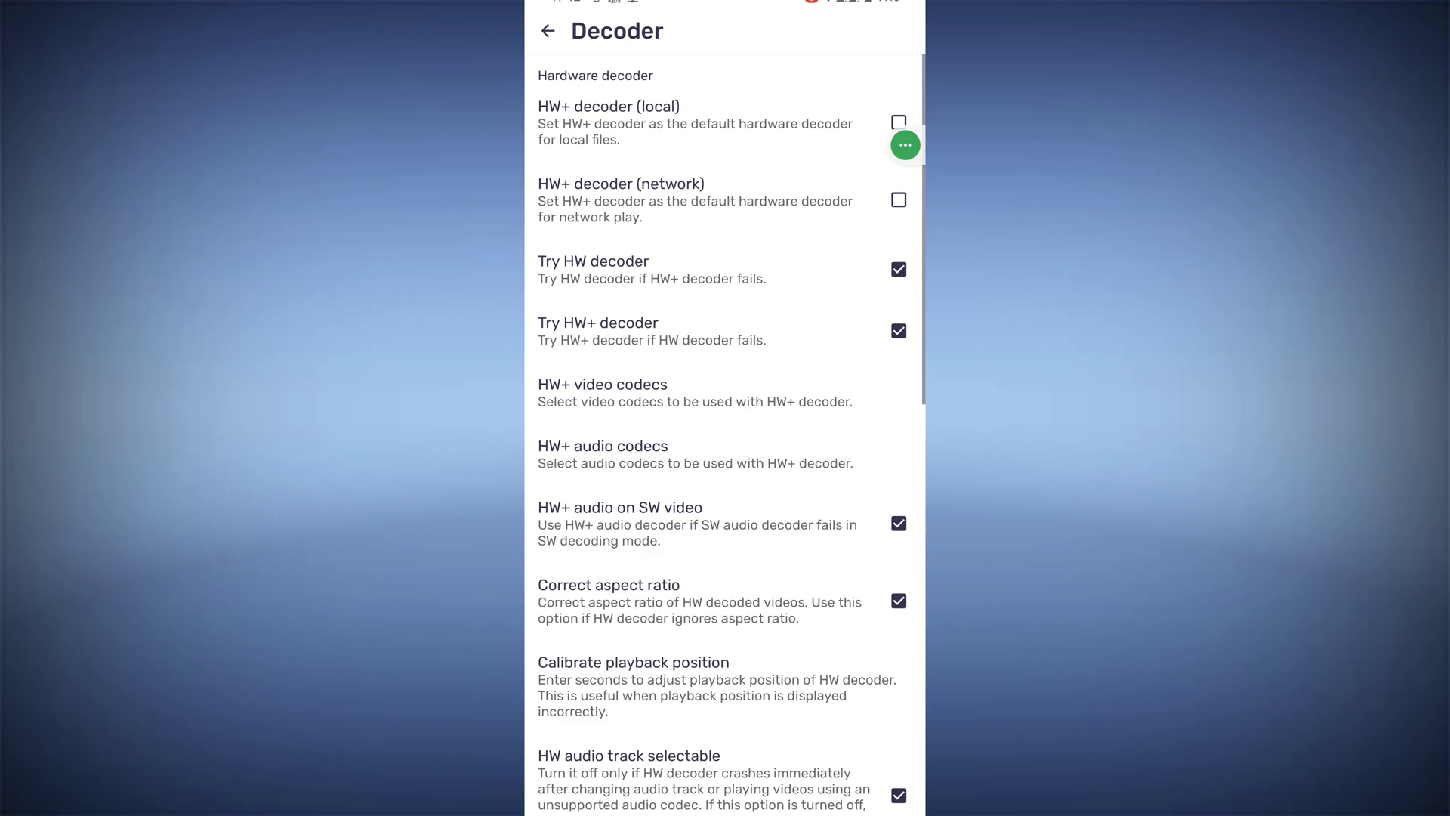
{"action": "scroll", "coordinate": [725, 453], "scroll_direction": "down", "scroll_amount": 10}
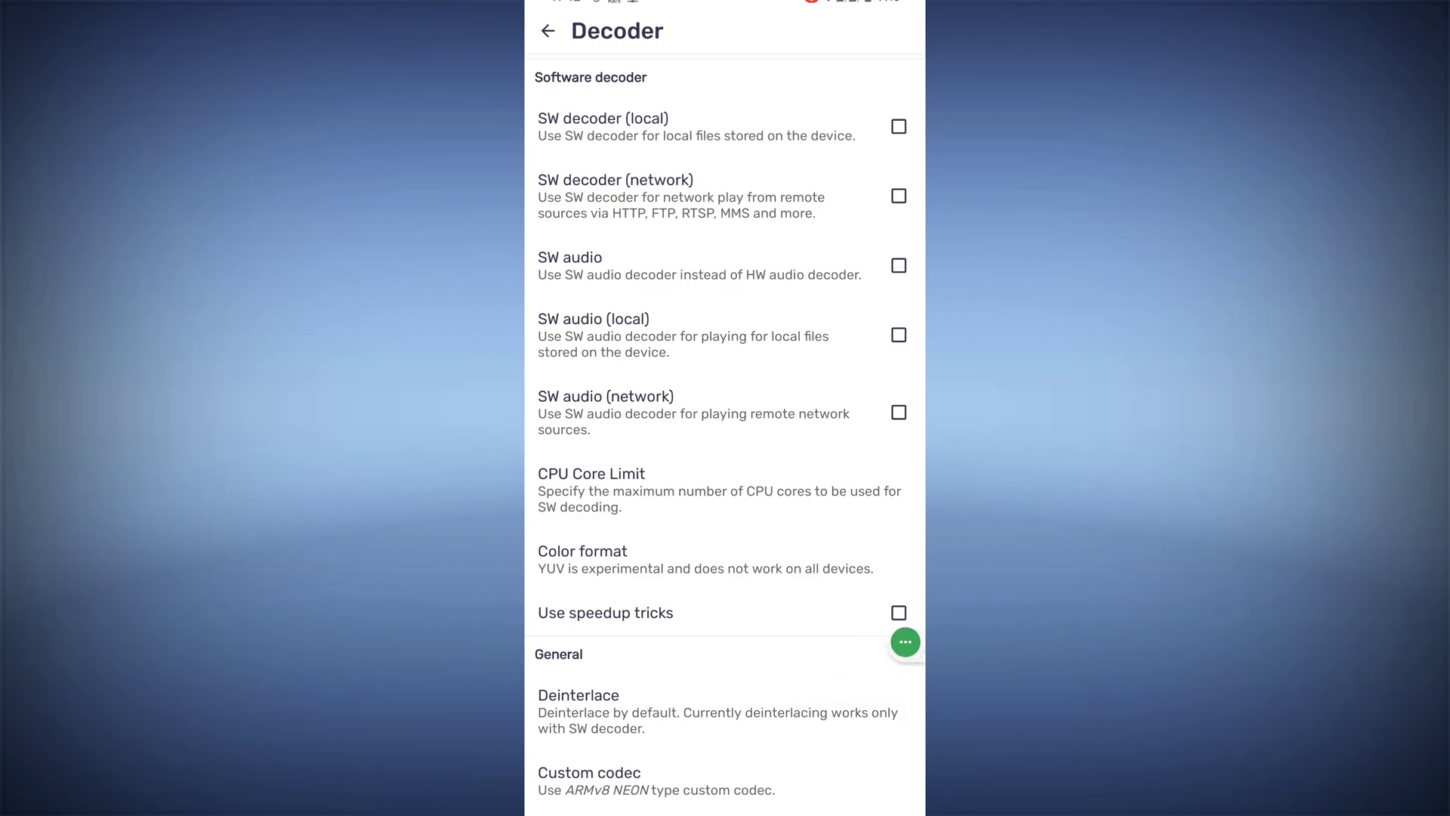
{"action": "key", "text": "super"}
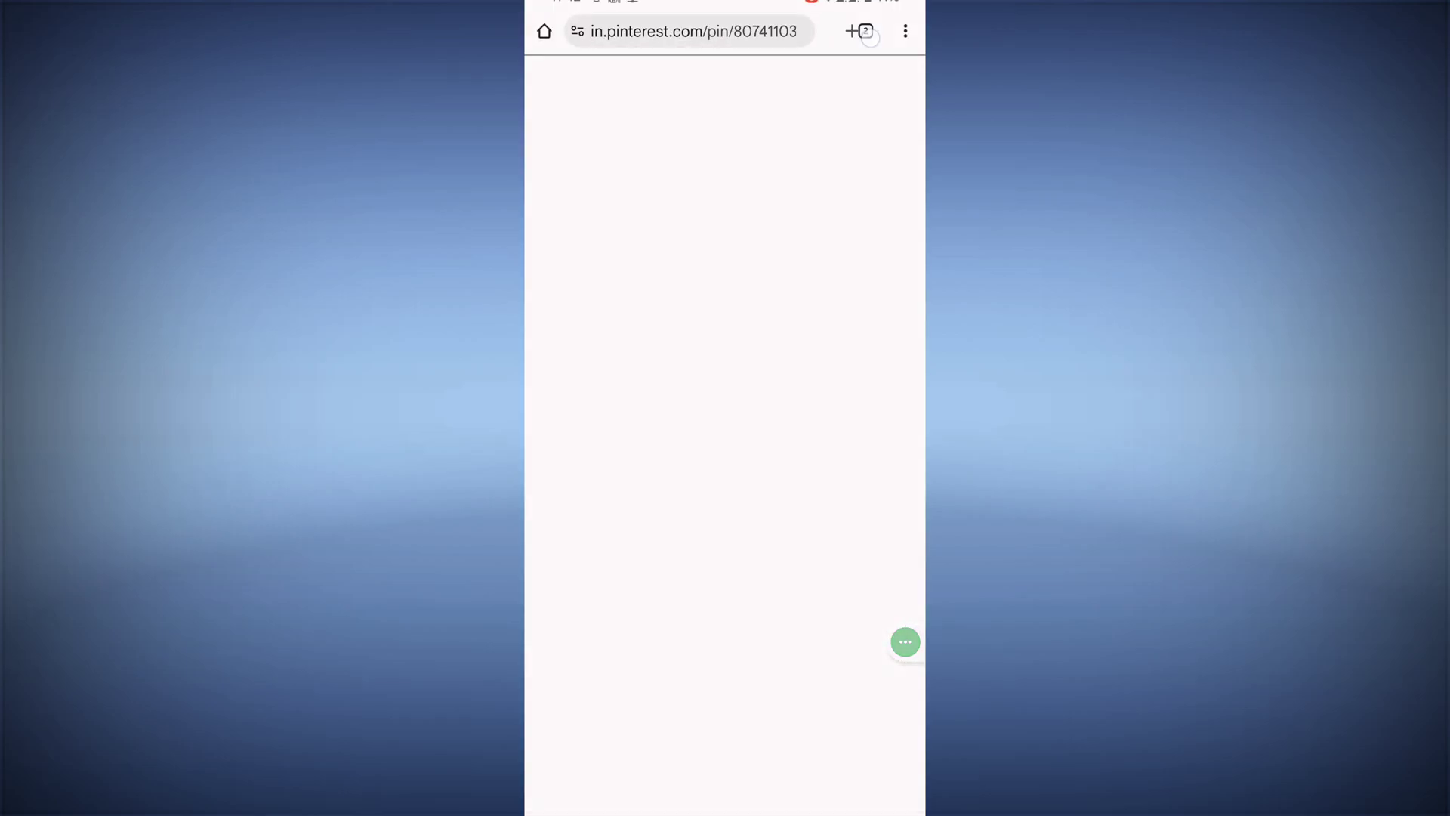
Step: Search Google for 'armv8 neon codec' in a new Chrome tab
{"action": "left_click", "coordinate": [866, 31]}
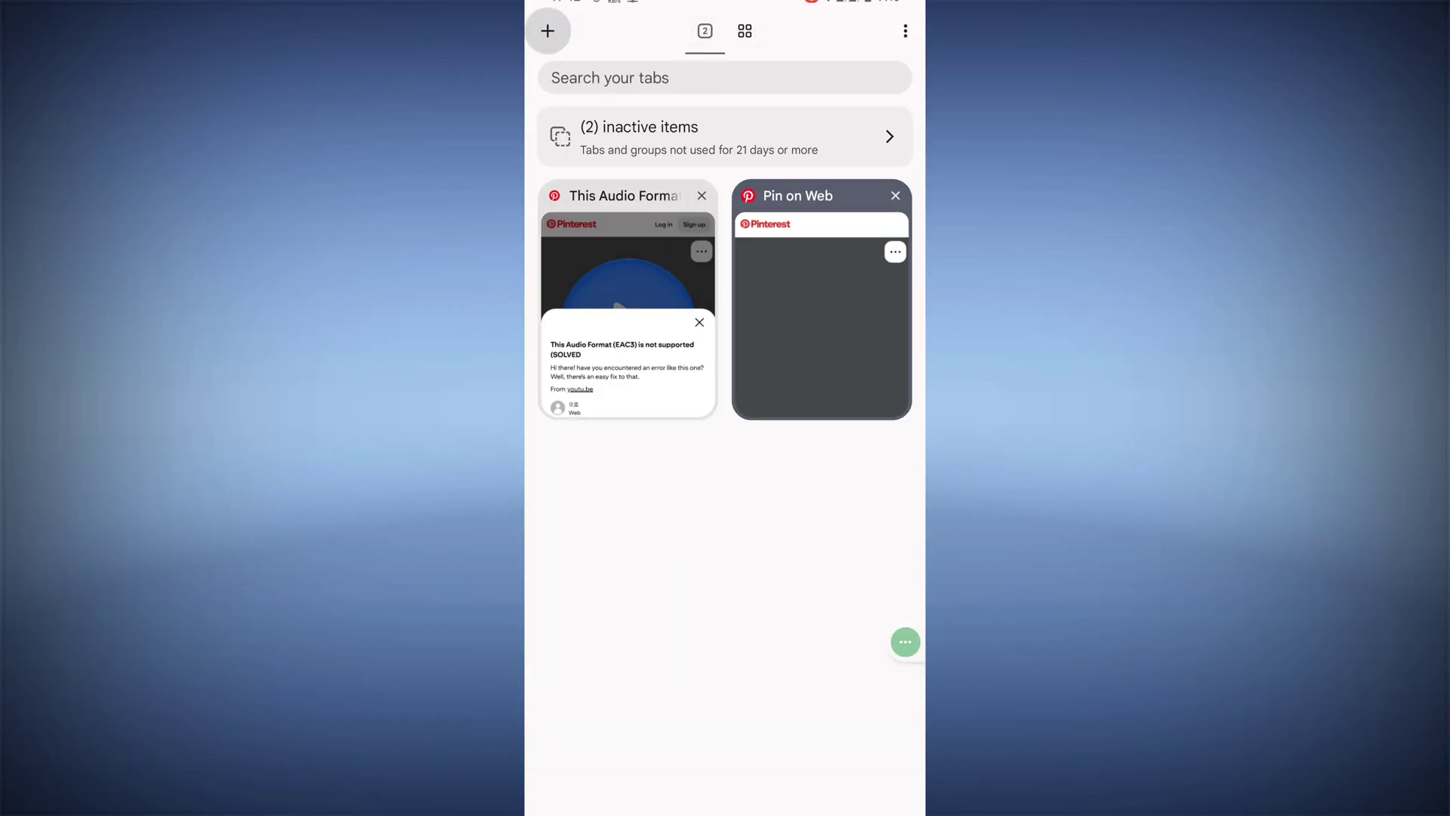
{"action": "left_click", "coordinate": [725, 149]}
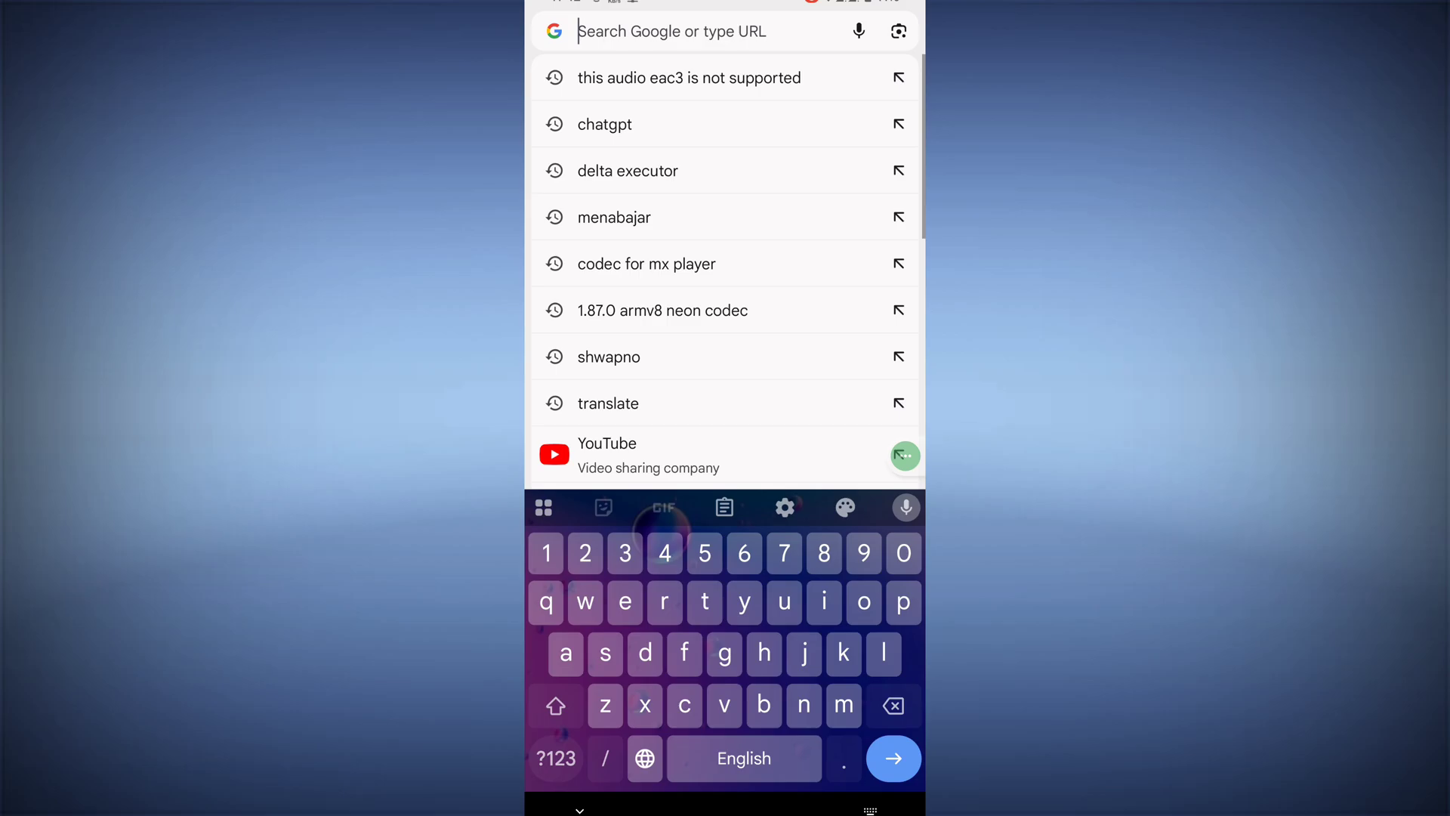
{"action": "type", "text": "ar"}
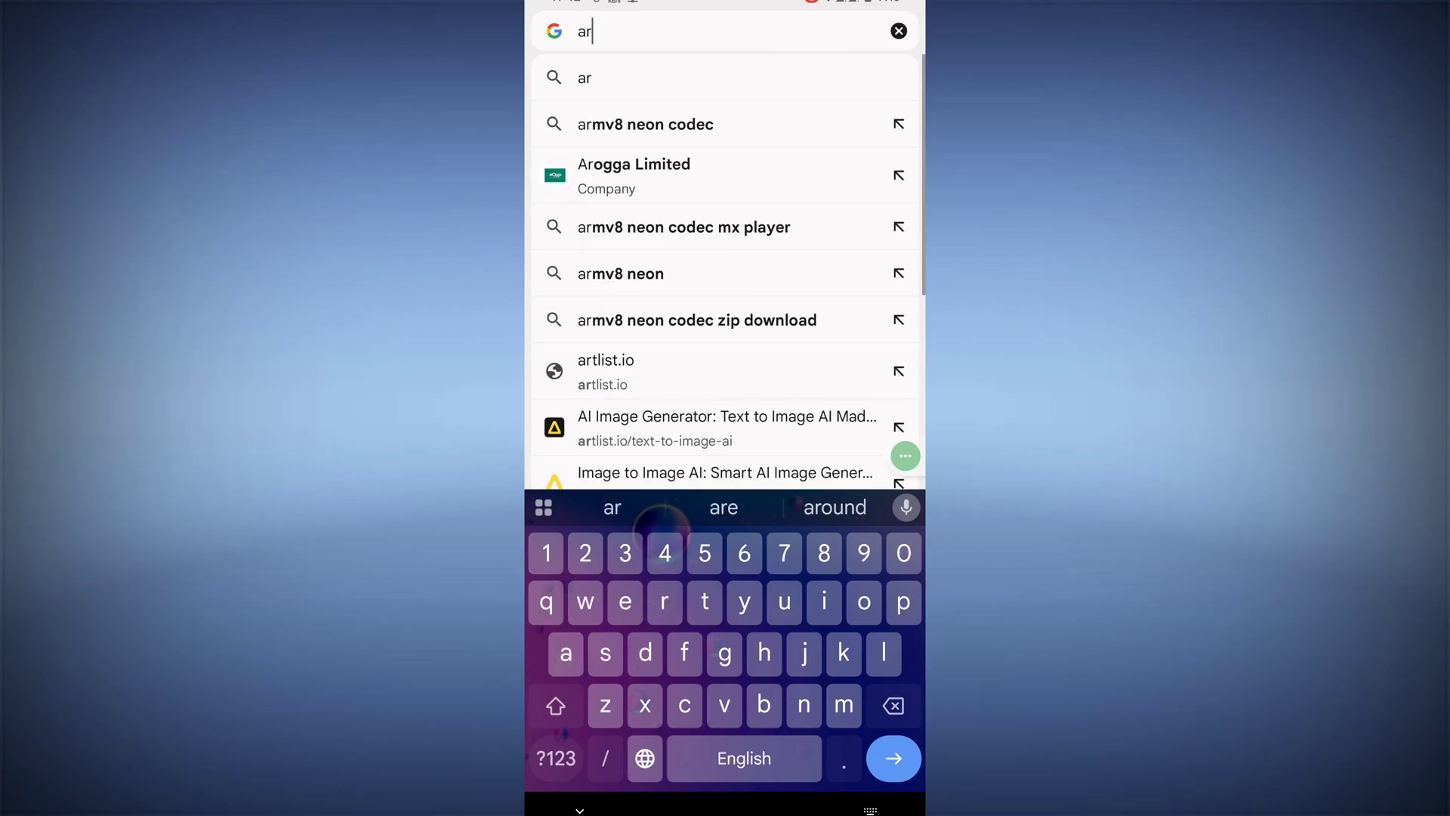
{"action": "type", "text": "m"}
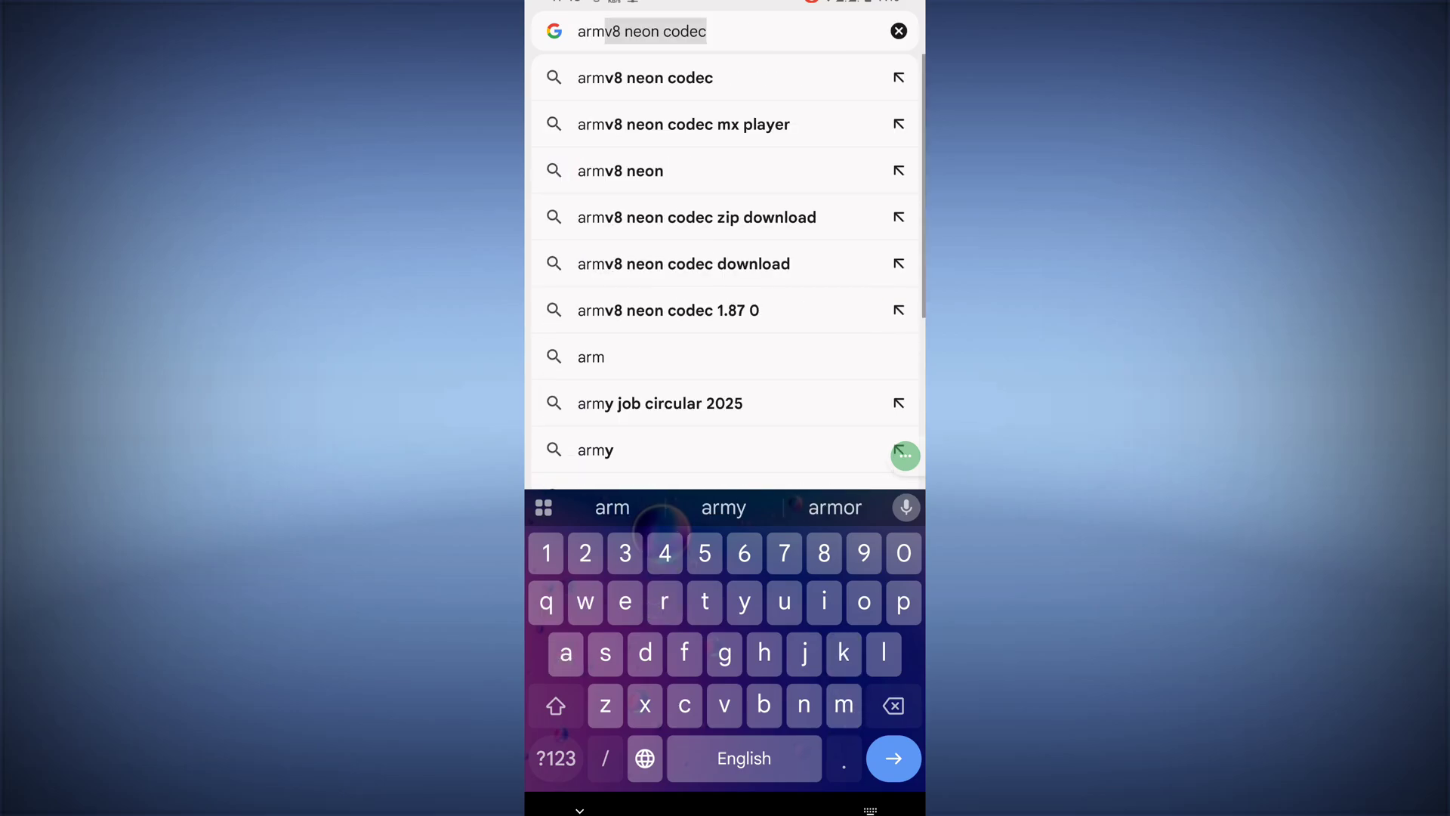
{"action": "type", "text": "v"}
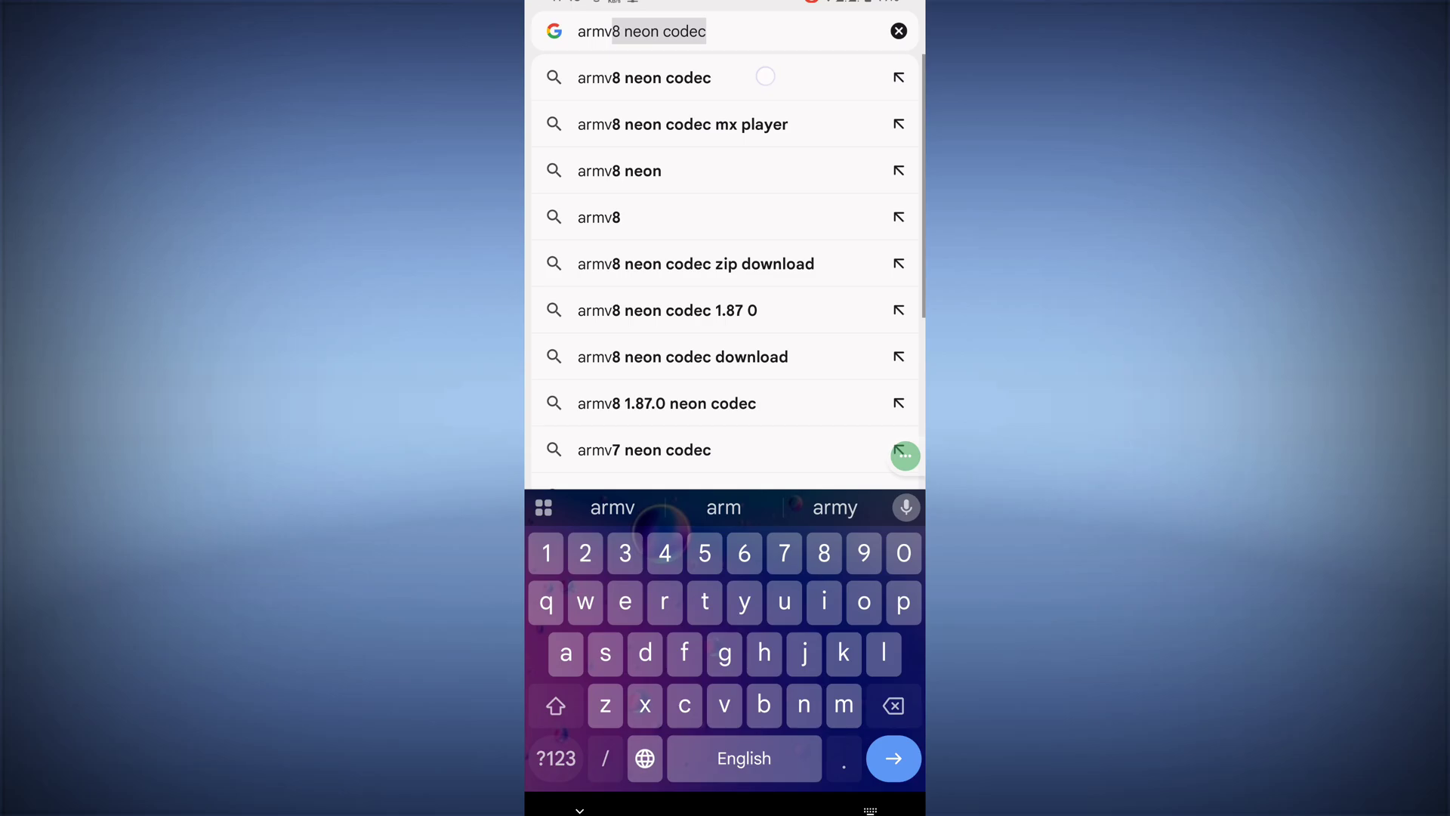
{"action": "left_click", "coordinate": [767, 77]}
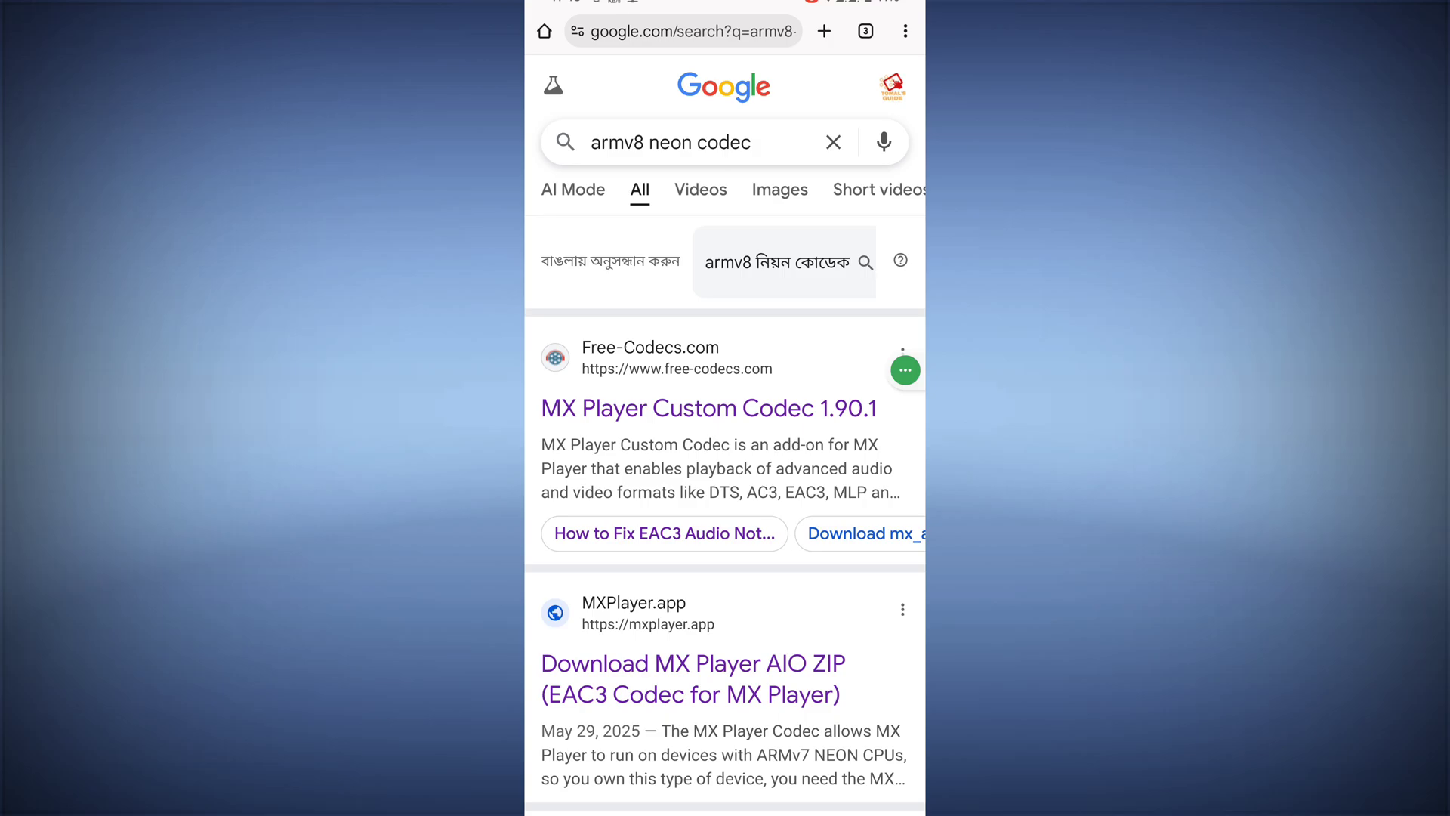
Step: Open the Free-Codecs.com 'MX Player Custom Codec 1.90.1' result and its DOWNLOAD page
{"action": "left_click", "coordinate": [905, 369]}
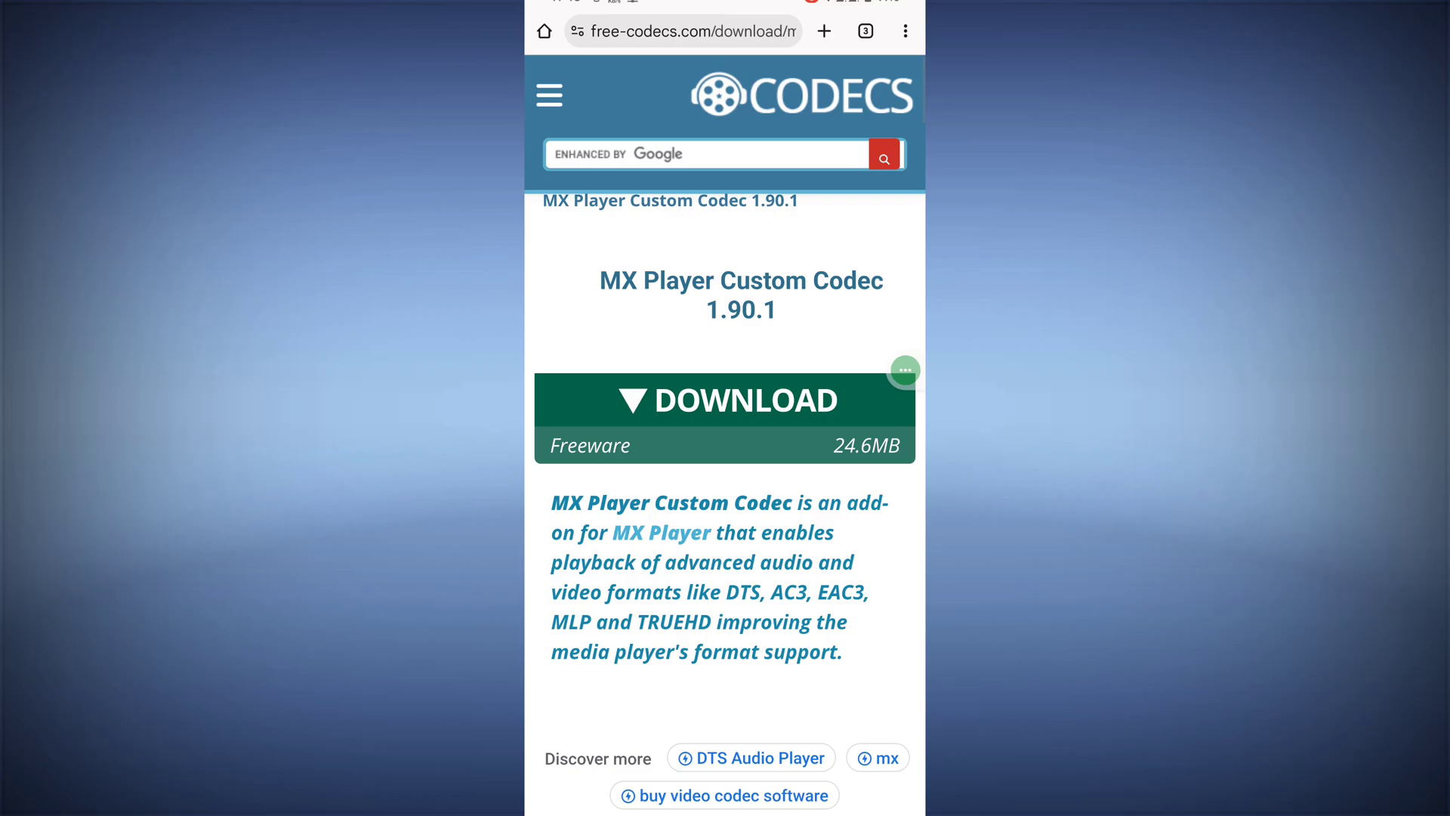
{"action": "left_click", "coordinate": [793, 397]}
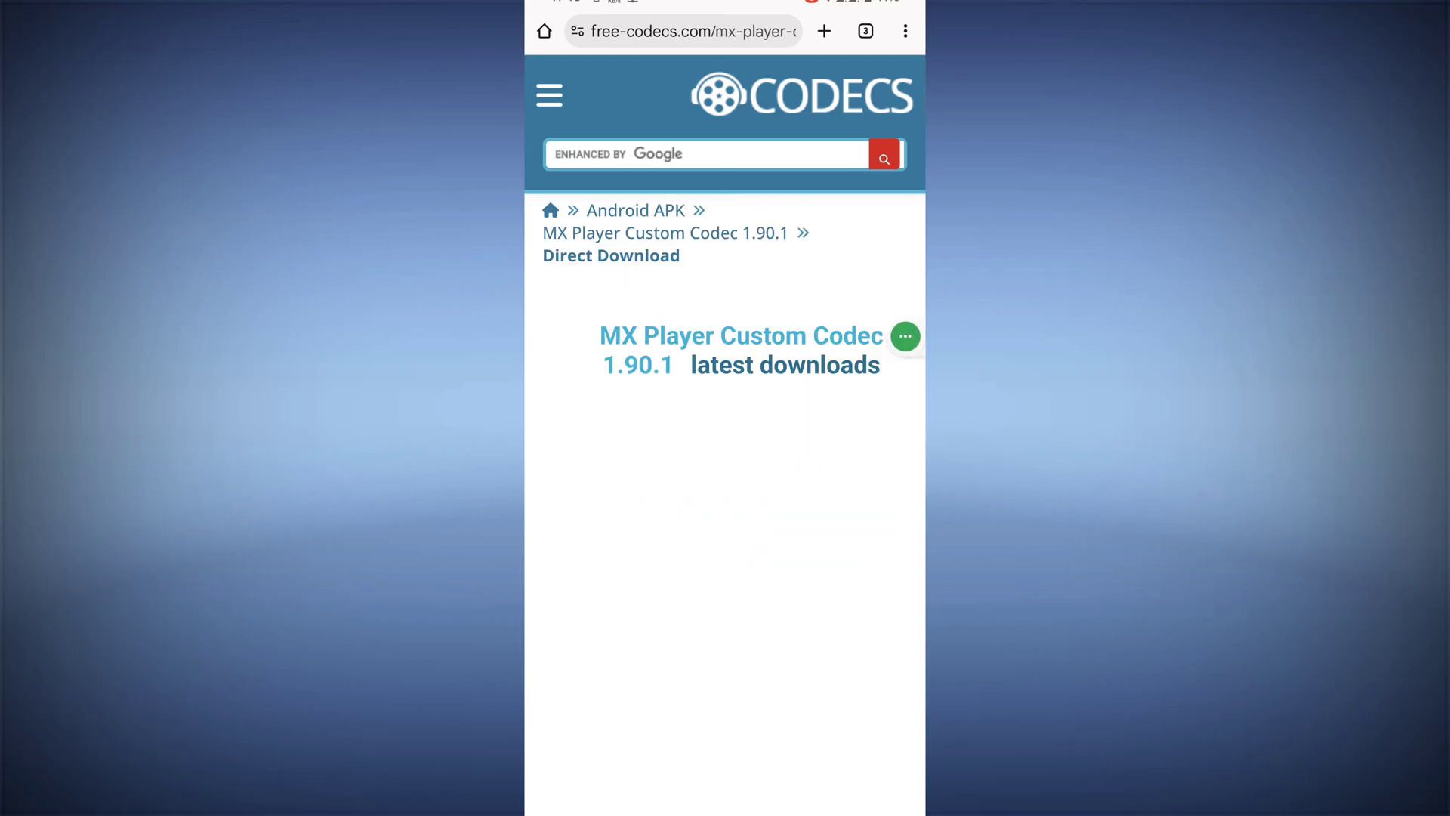
{"action": "scroll", "coordinate": [726, 505], "scroll_direction": "down", "scroll_amount": 4}
{"action": "scroll", "coordinate": [726, 504], "scroll_direction": "down", "scroll_amount": 3}
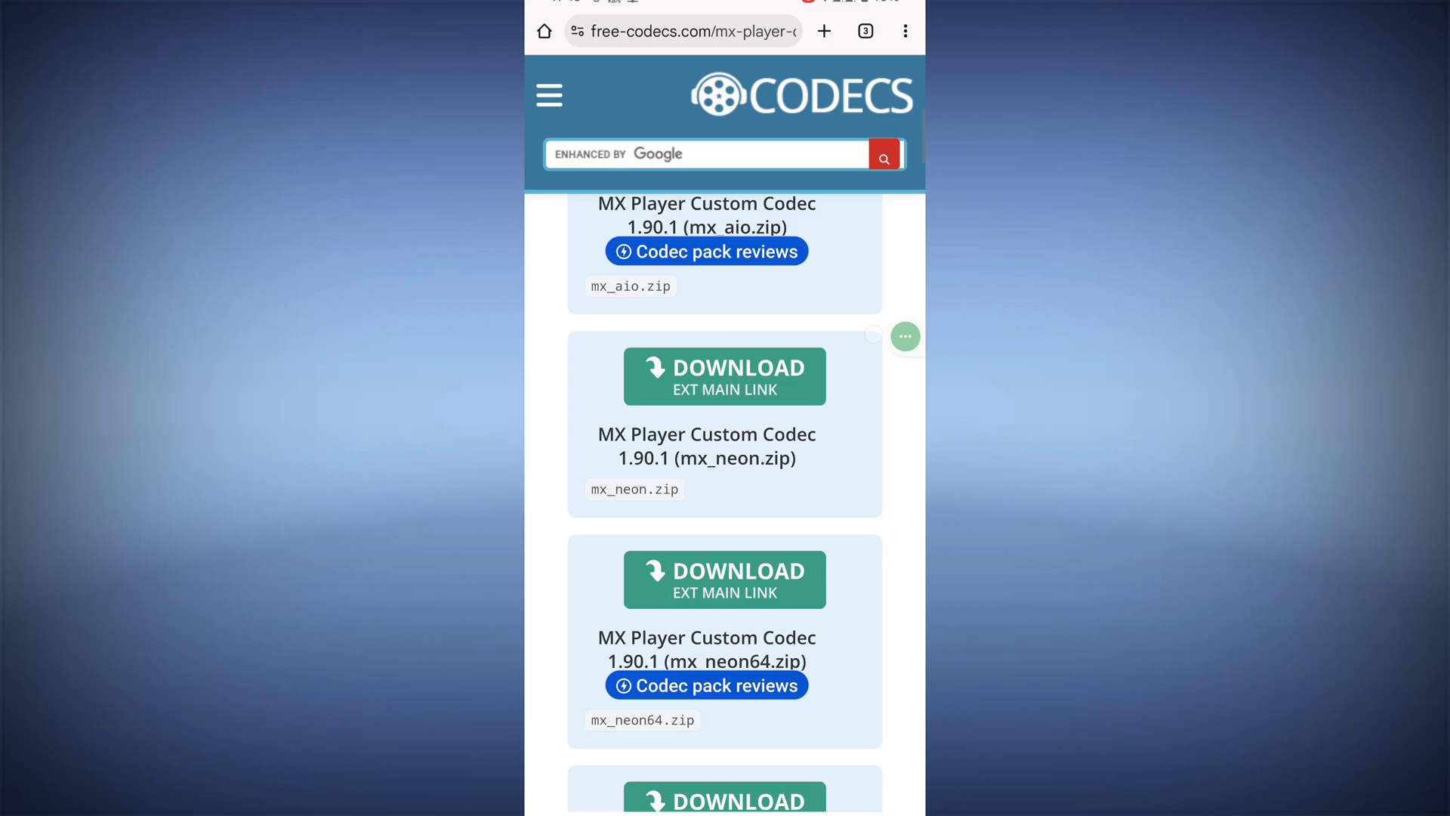
{"action": "scroll", "coordinate": [823, 466], "scroll_direction": "down", "scroll_amount": 3}
{"action": "scroll", "coordinate": [823, 466], "scroll_direction": "down", "scroll_amount": 3}
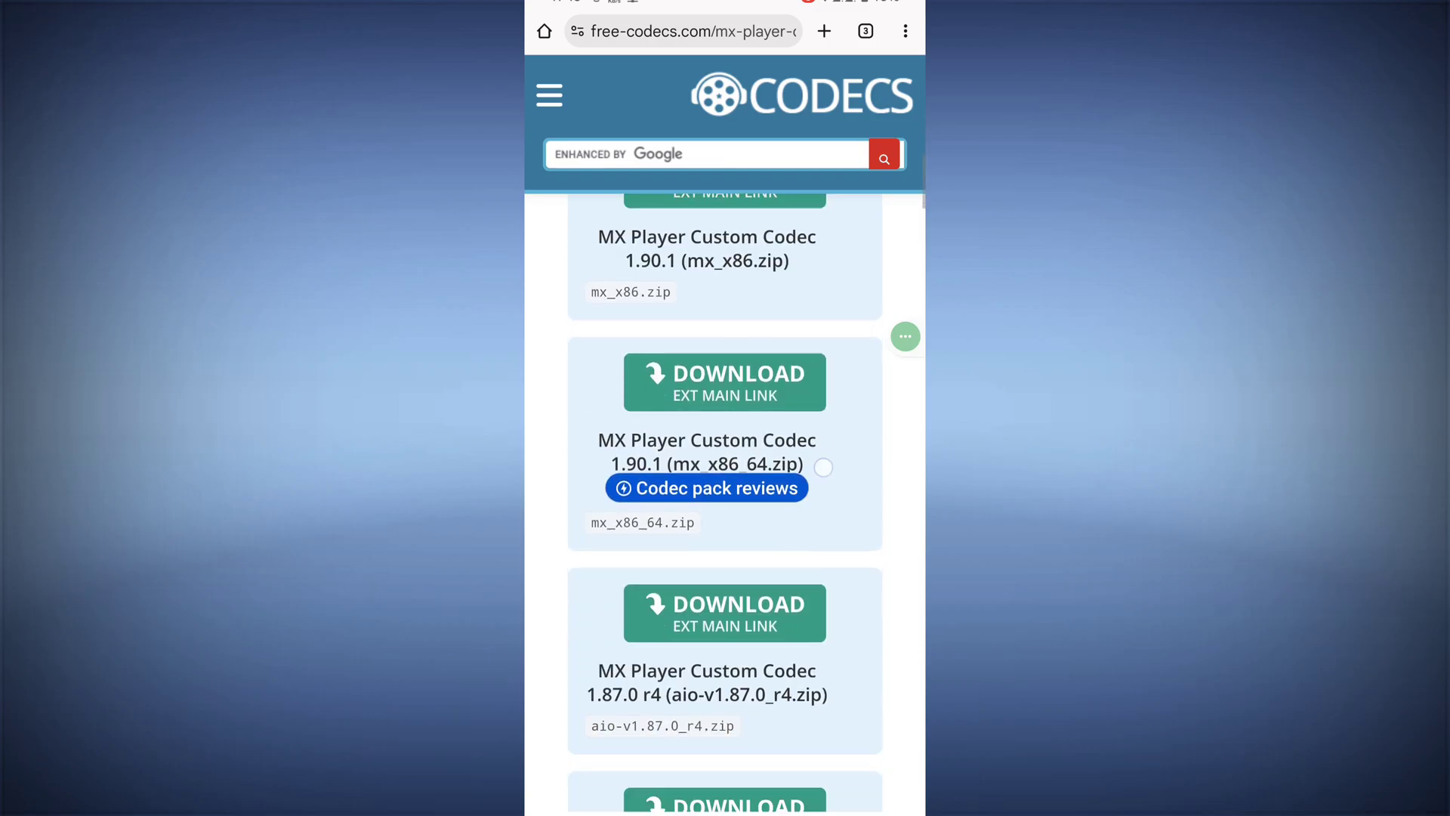
{"action": "scroll", "coordinate": [824, 465], "scroll_direction": "down", "scroll_amount": 3}
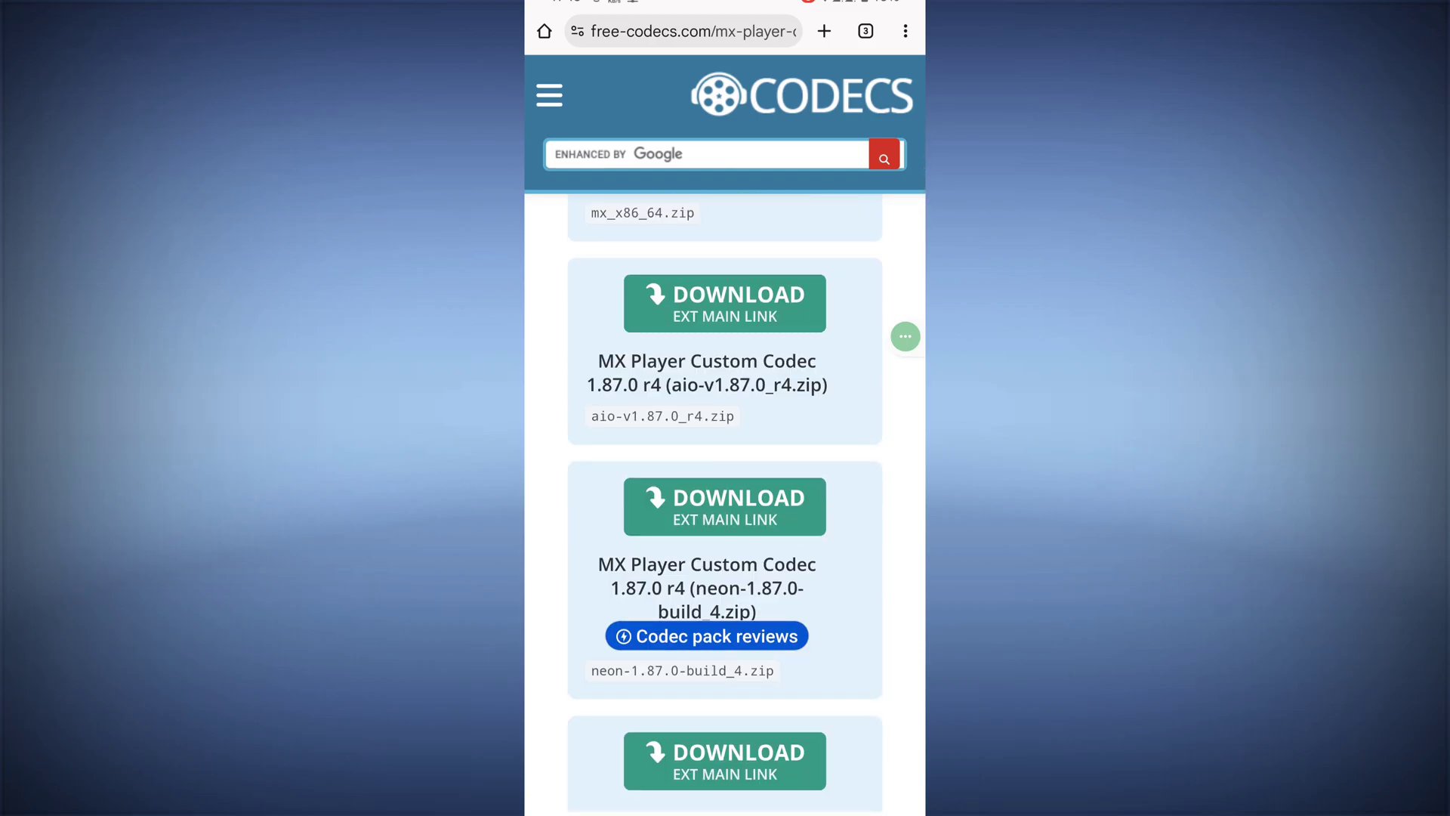
{"action": "scroll", "coordinate": [815, 589], "scroll_direction": "down", "scroll_amount": 1}
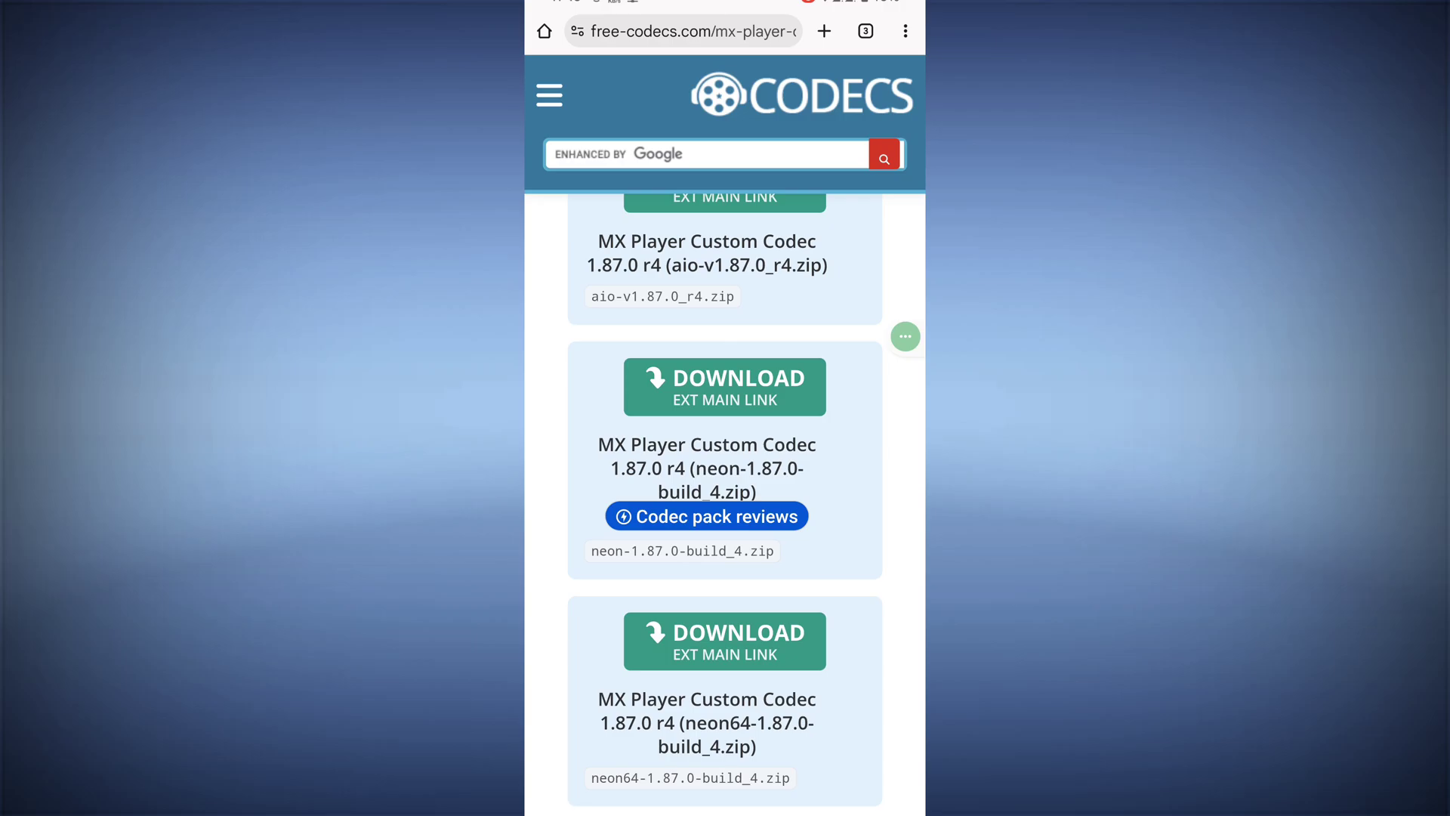
{"action": "scroll", "coordinate": [833, 472], "scroll_direction": "down", "scroll_amount": 2}
{"action": "scroll", "coordinate": [833, 471], "scroll_direction": "down", "scroll_amount": 1}
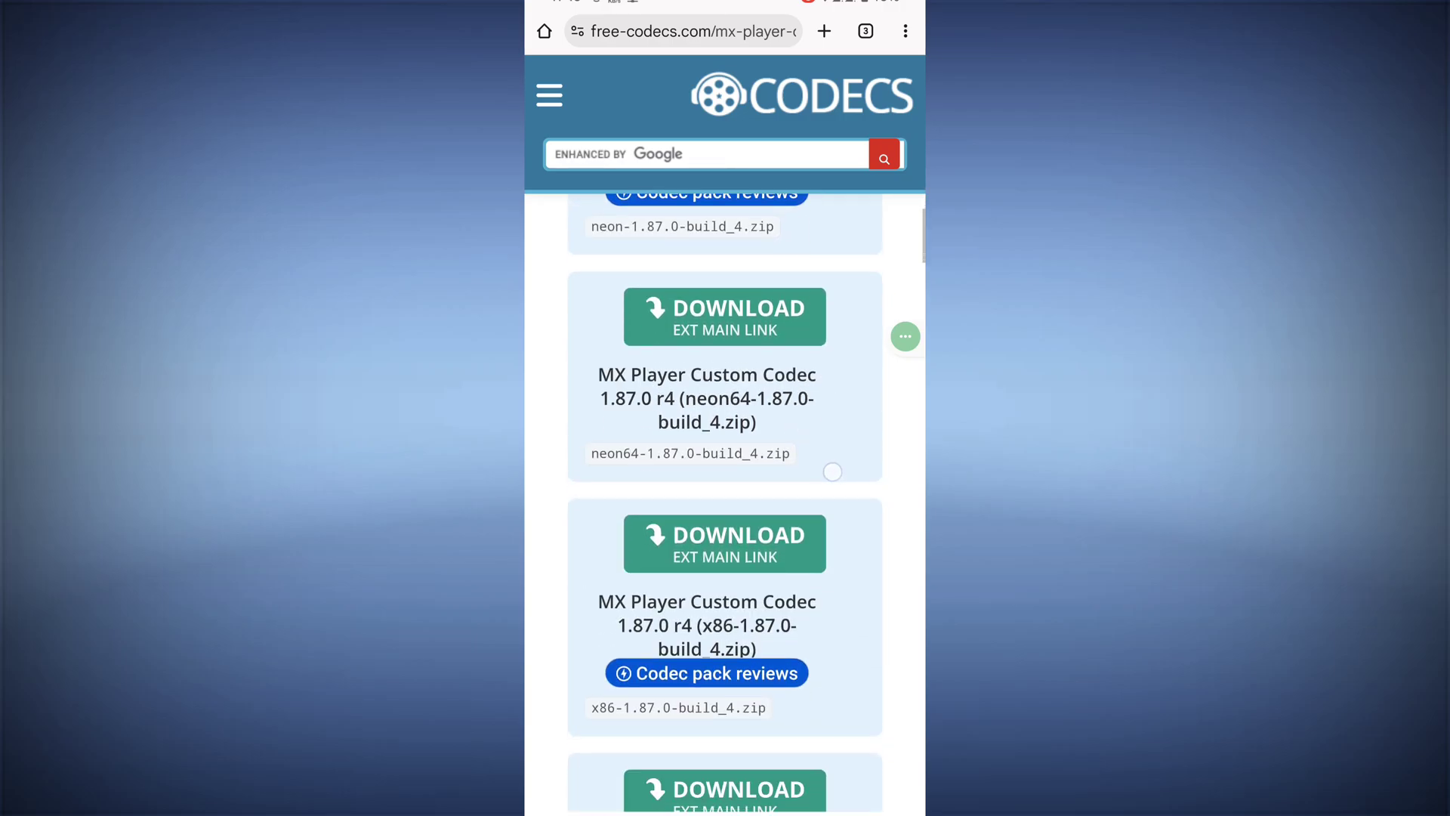
{"action": "scroll", "coordinate": [843, 444], "scroll_direction": "down", "scroll_amount": 1}
{"action": "scroll", "coordinate": [843, 444], "scroll_direction": "down", "scroll_amount": 1}
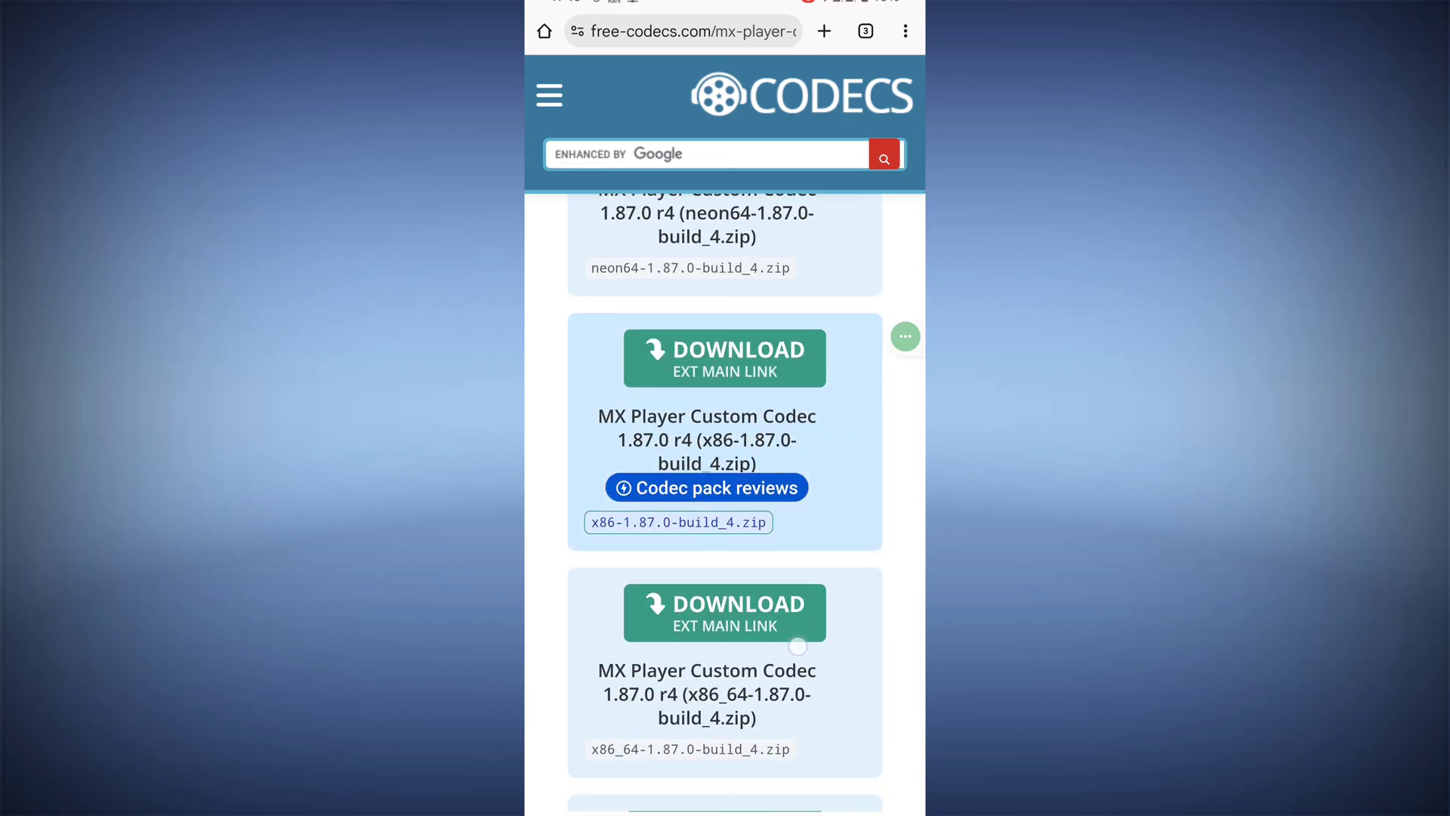
{"action": "scroll", "coordinate": [798, 644], "scroll_direction": "down", "scroll_amount": 2}
{"action": "scroll", "coordinate": [827, 477], "scroll_direction": "down", "scroll_amount": 2}
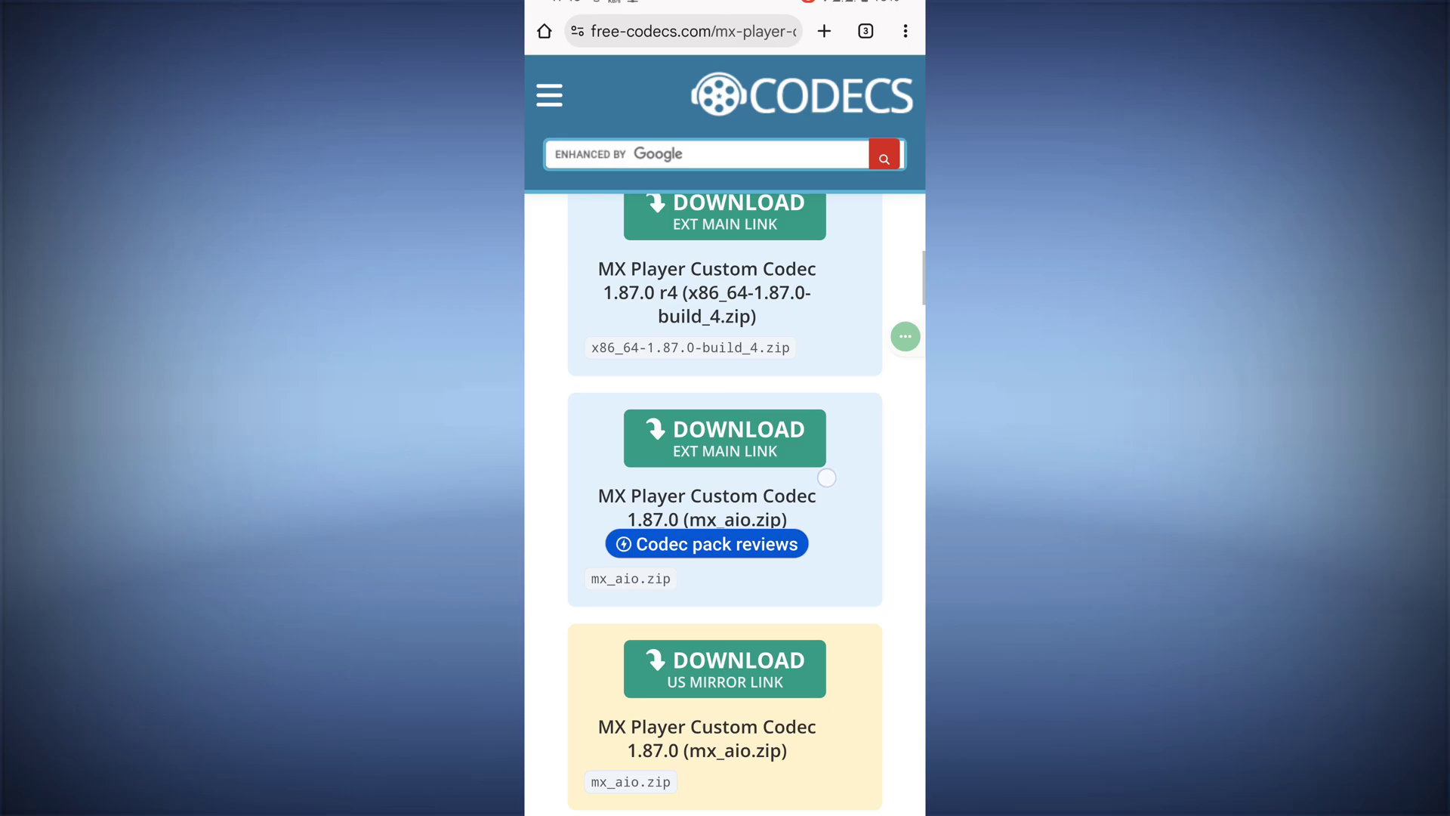
{"action": "scroll", "coordinate": [828, 478], "scroll_direction": "up", "scroll_amount": 1}
{"action": "scroll", "coordinate": [827, 477], "scroll_direction": "down", "scroll_amount": 2}
{"action": "scroll", "coordinate": [858, 385], "scroll_direction": "up", "scroll_amount": 2}
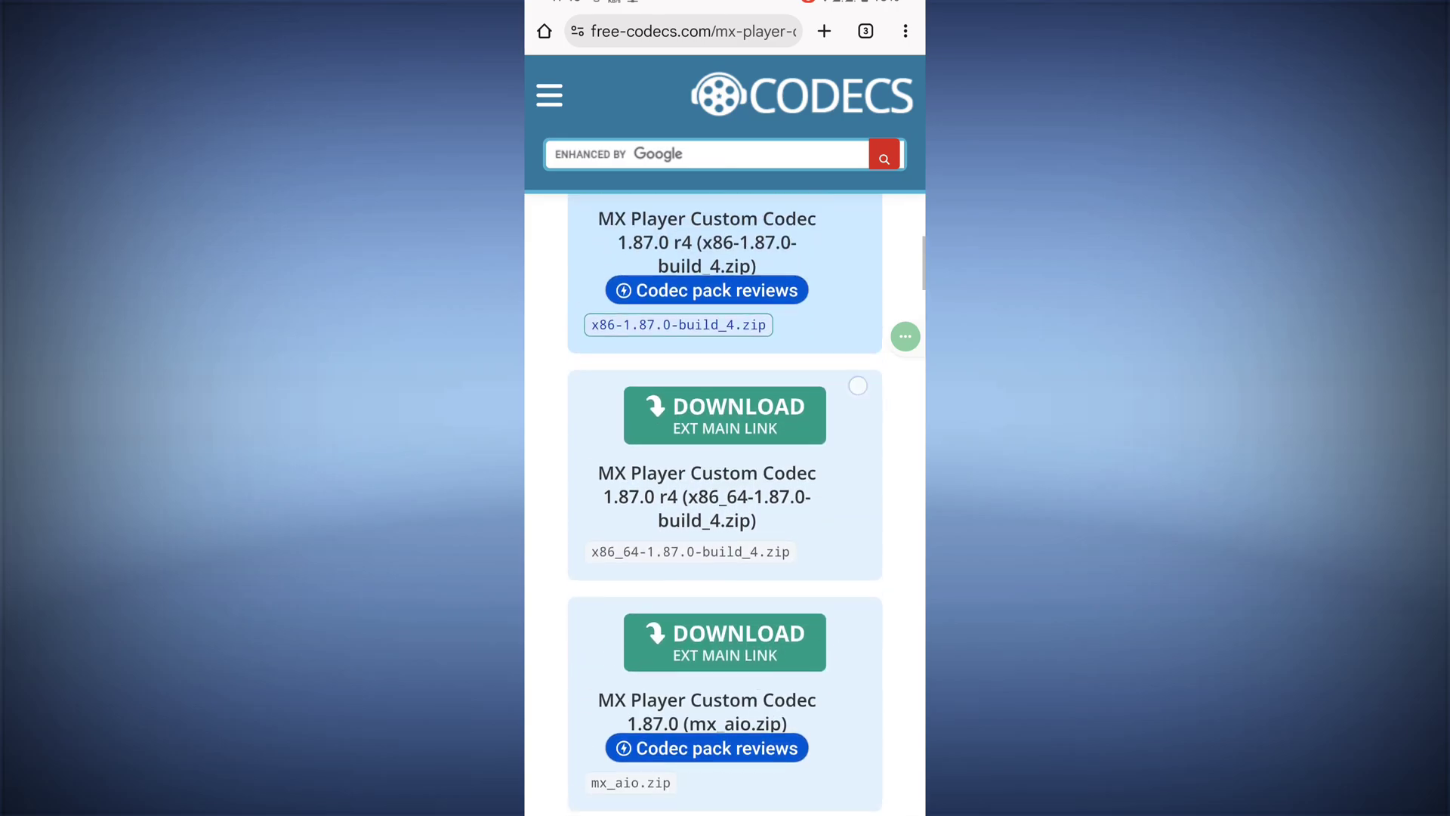
{"action": "scroll", "coordinate": [858, 386], "scroll_direction": "up", "scroll_amount": 2}
{"action": "scroll", "coordinate": [828, 493], "scroll_direction": "up", "scroll_amount": 2}
{"action": "scroll", "coordinate": [820, 544], "scroll_direction": "up", "scroll_amount": 1}
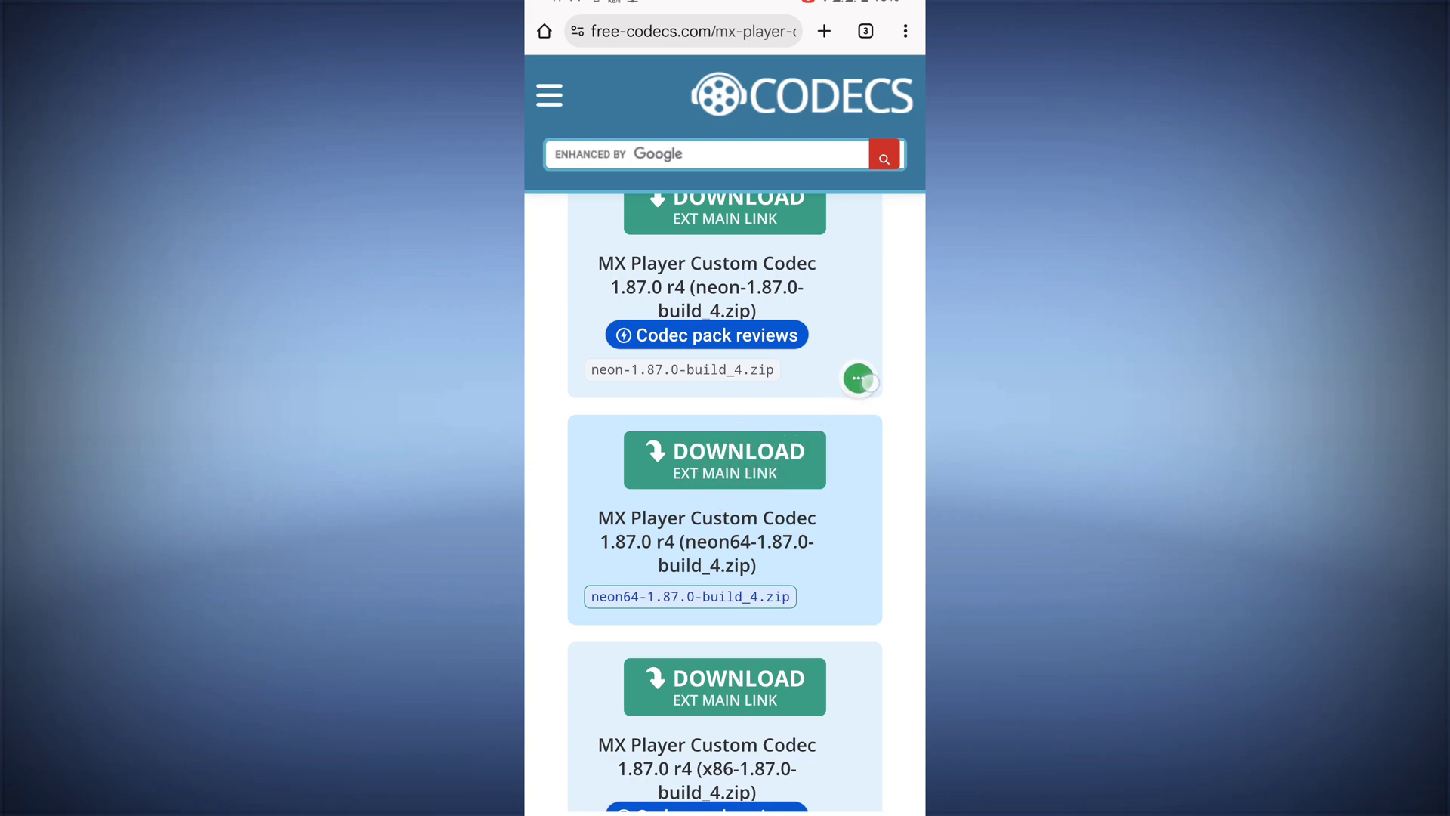
Step: Download the 5.86 MB neon64-1.87.0-build_4.zip codec pack
{"action": "left_click", "coordinate": [741, 455]}
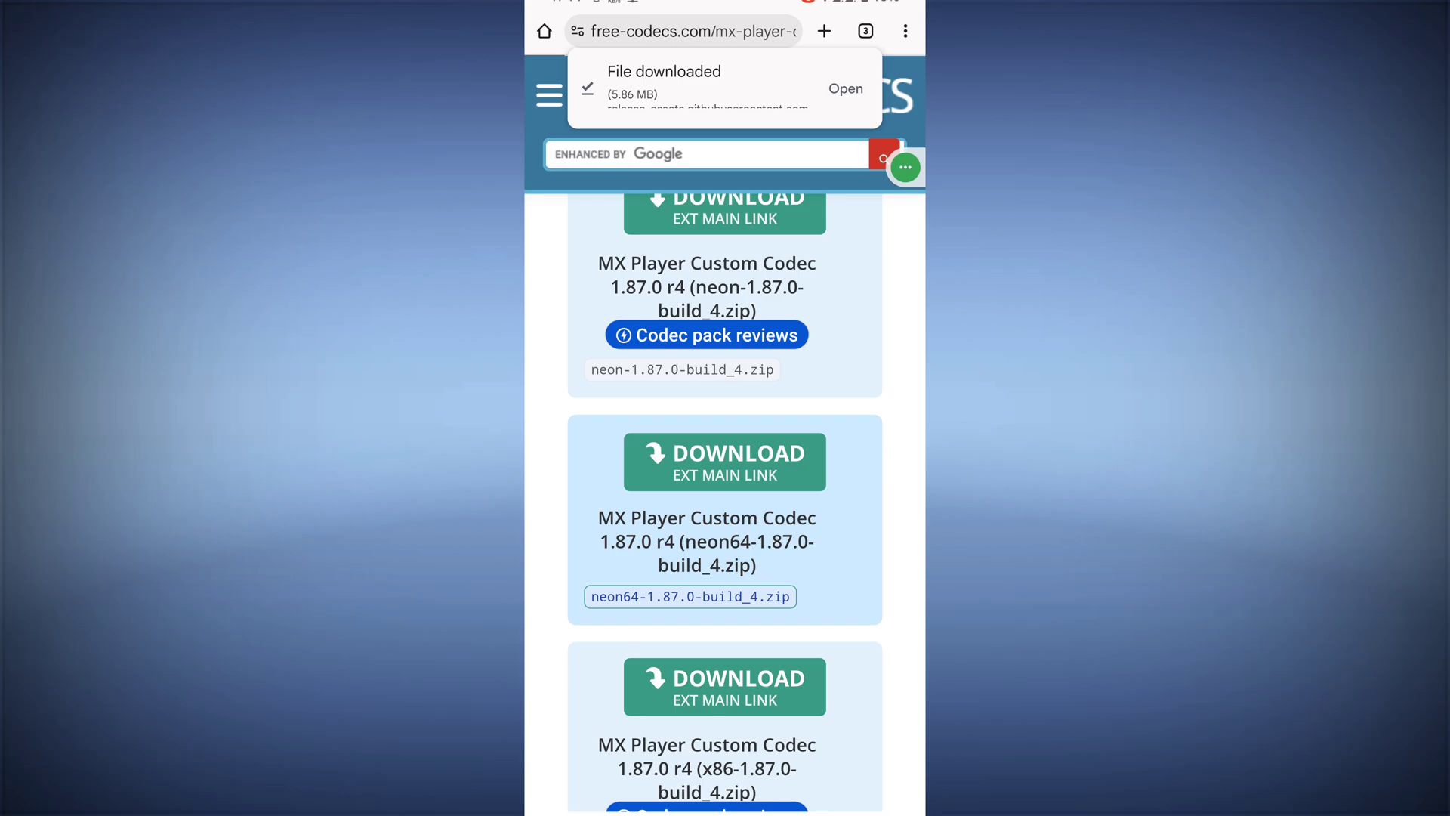
Step: Launch MX Player from the app drawer, cancel the Custom codec dialog, and show the Me tab
{"action": "key", "text": "super"}
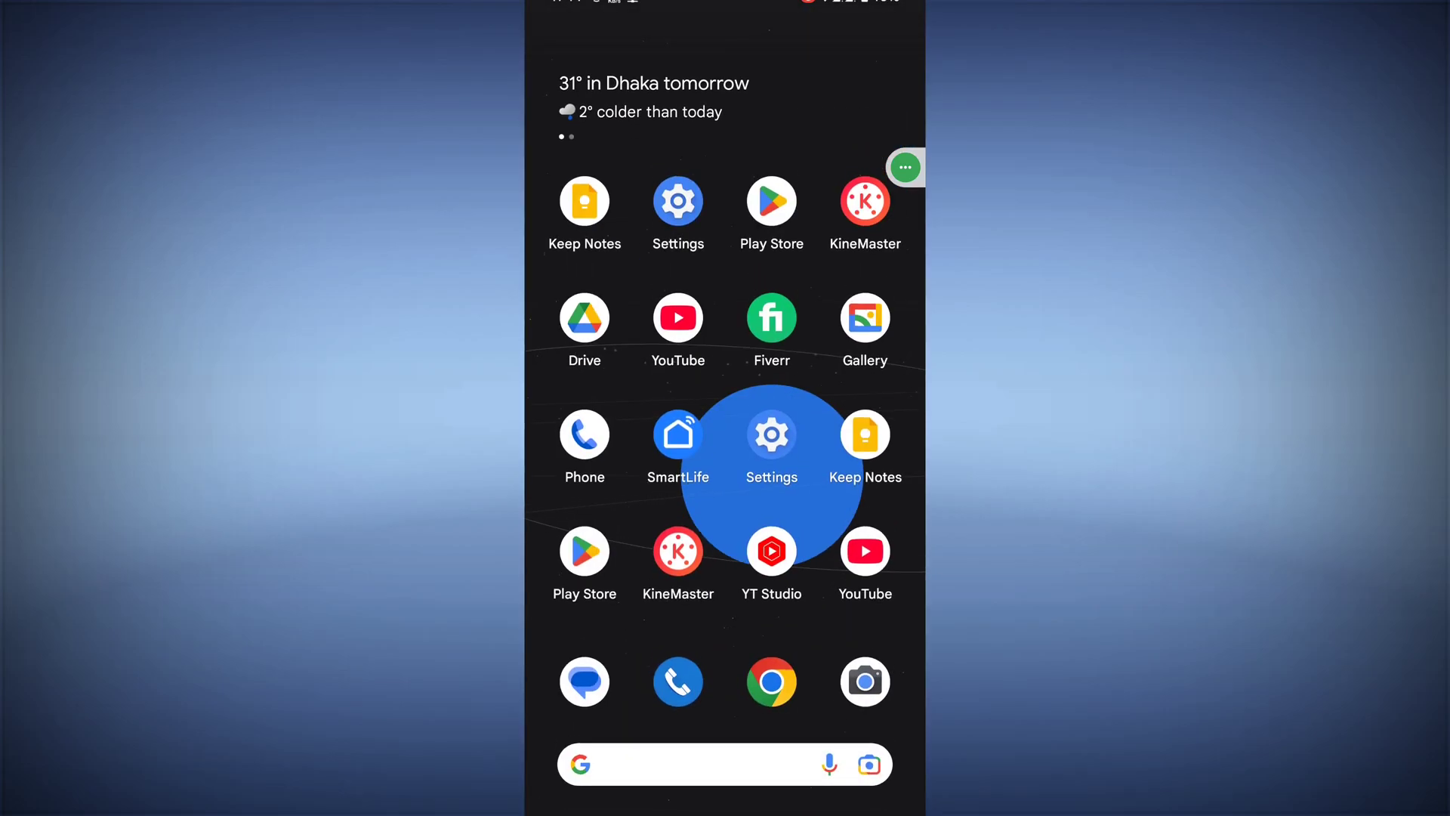
{"action": "left_click_drag", "start_coordinate": [726, 680], "coordinate": [725, 228]}
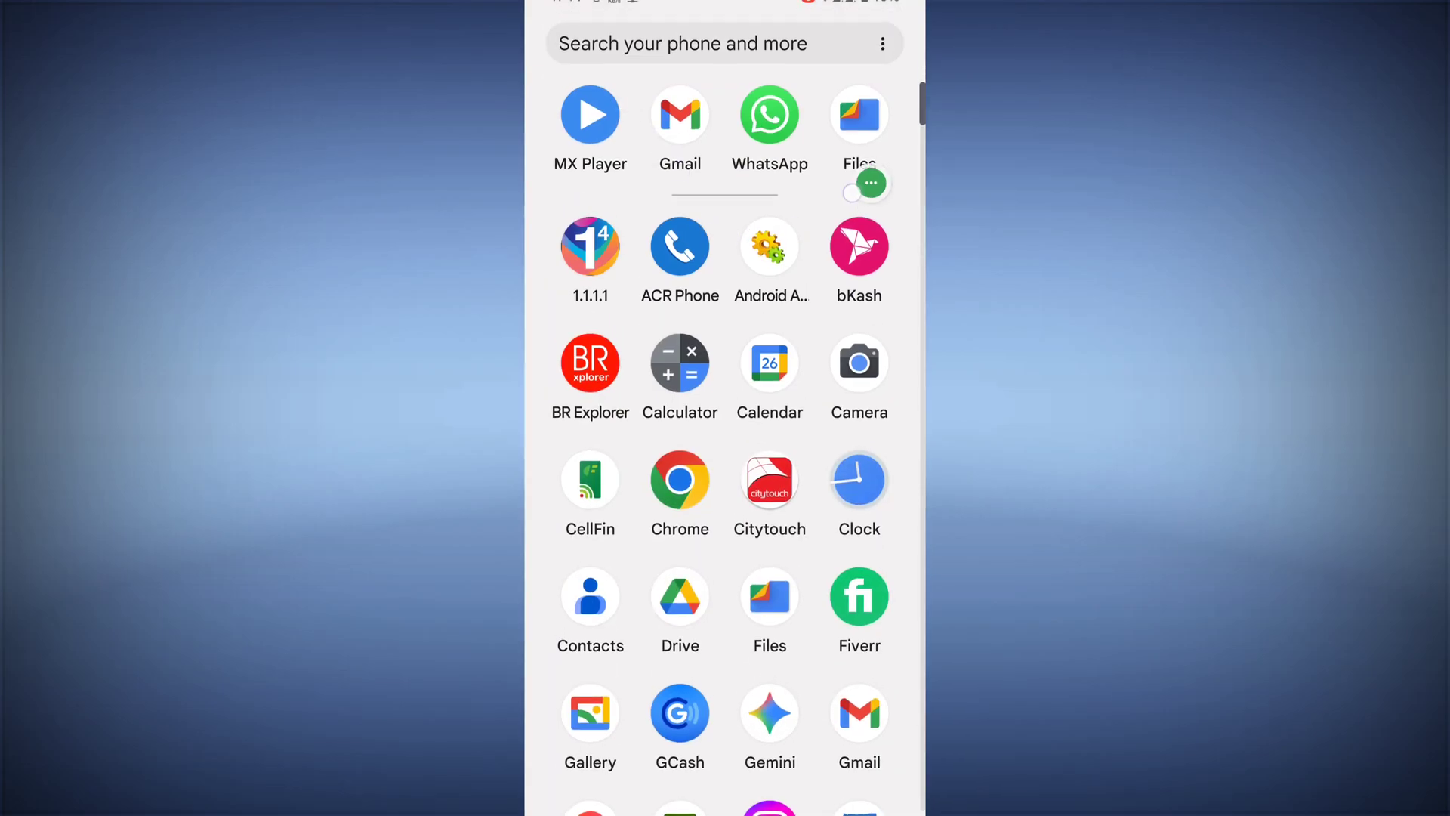
{"action": "left_click", "coordinate": [589, 115]}
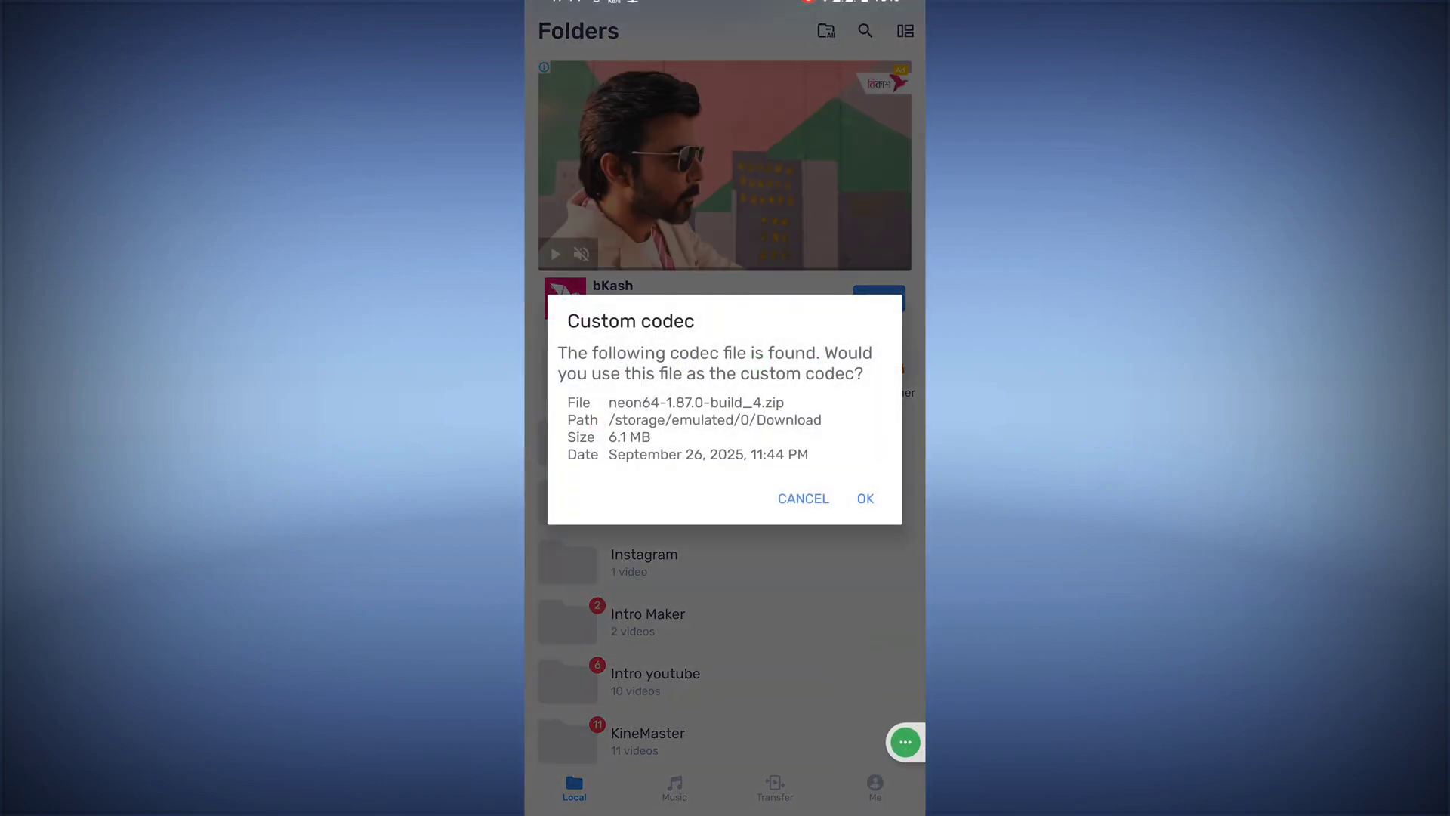
{"action": "left_click", "coordinate": [803, 499]}
{"action": "left_click", "coordinate": [875, 786]}
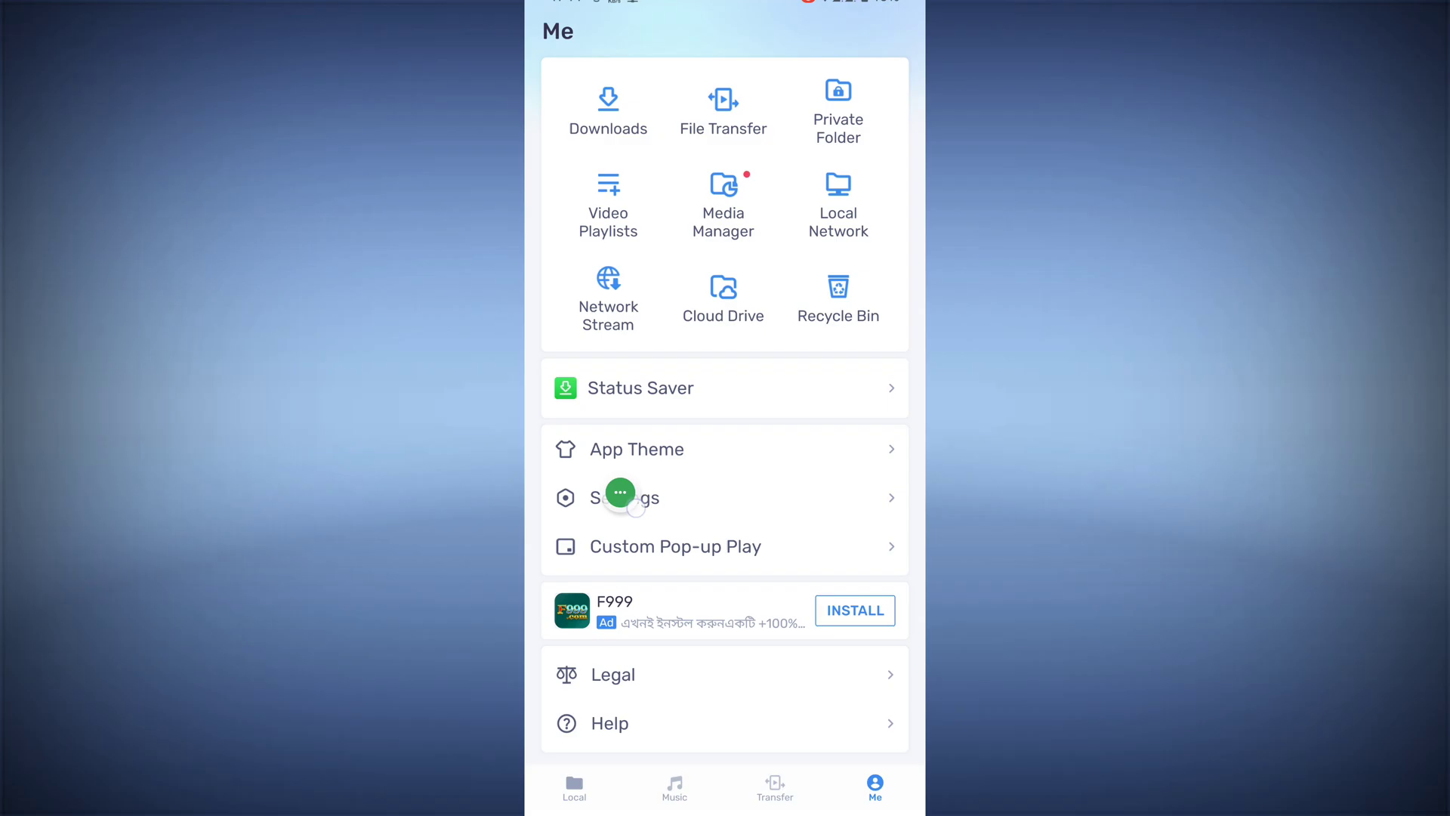
Step: Scroll MX Player's Decoder settings down to the Custom codec option
{"action": "left_click", "coordinate": [621, 495]}
{"action": "left_click_drag", "start_coordinate": [905, 455], "coordinate": [779, 143]}
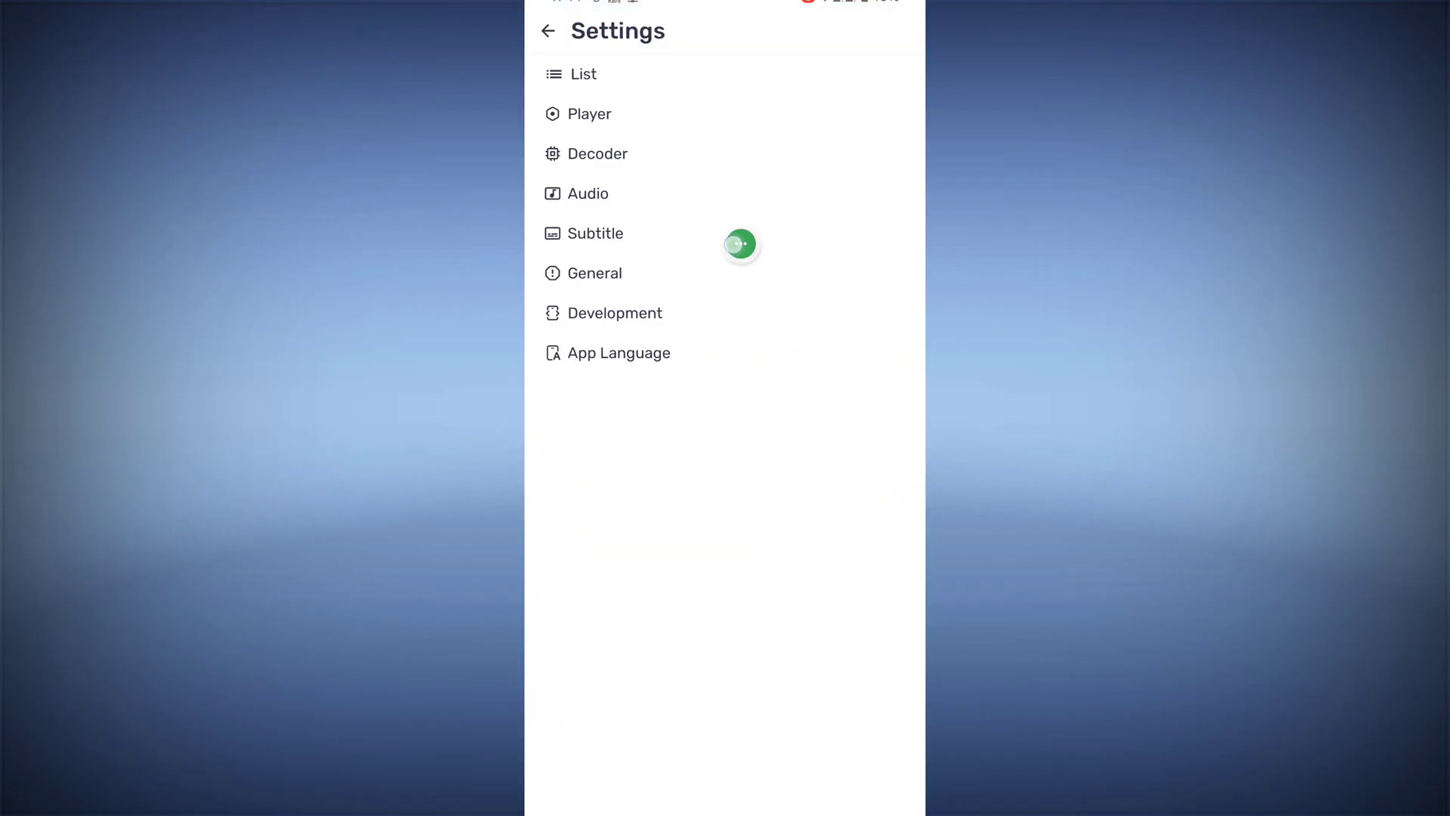
{"action": "left_click", "coordinate": [658, 148]}
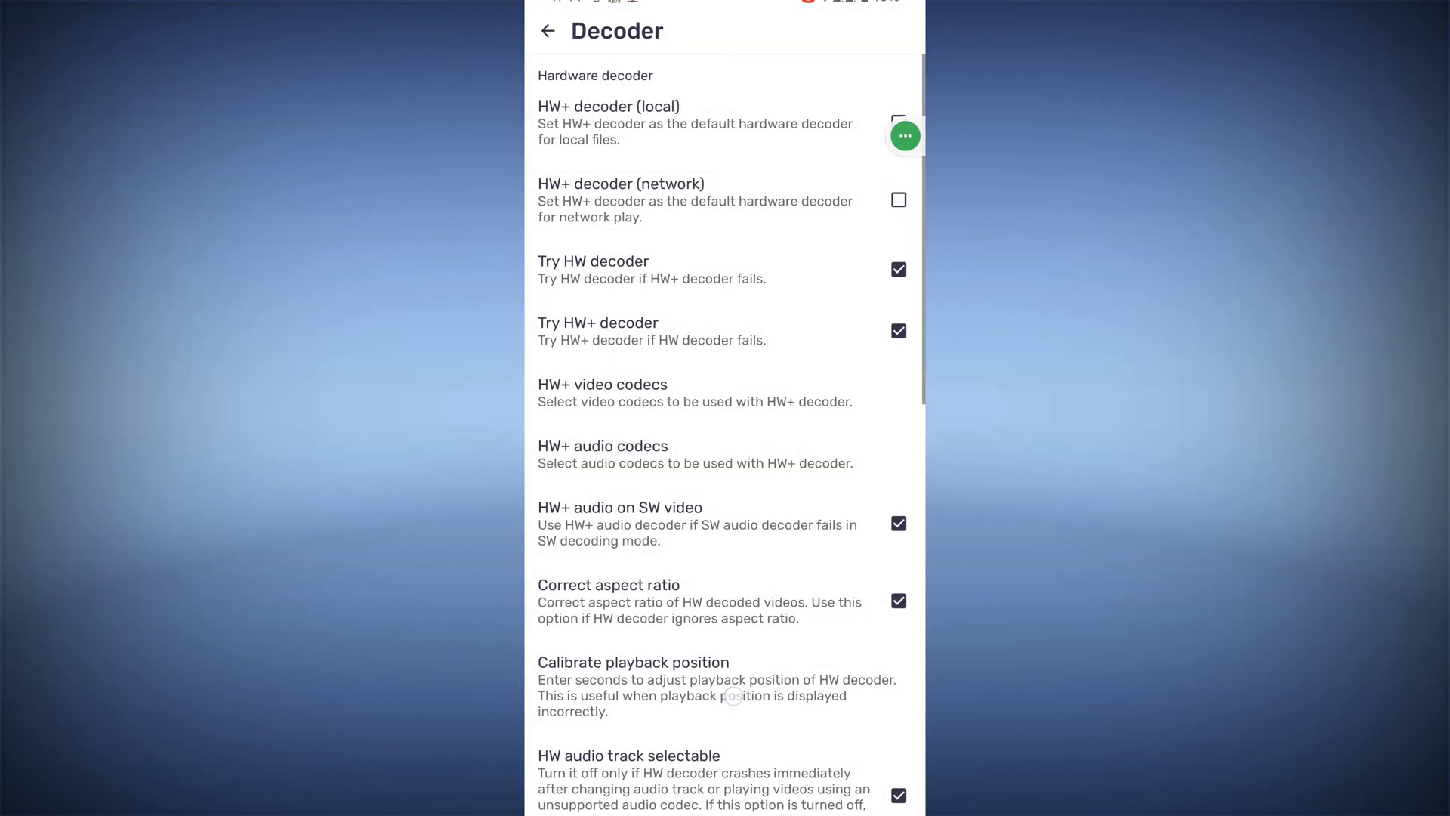
{"action": "scroll", "coordinate": [725, 453], "scroll_direction": "down", "scroll_amount": 10}
{"action": "left_click_drag", "start_coordinate": [905, 136], "coordinate": [782, 760]}
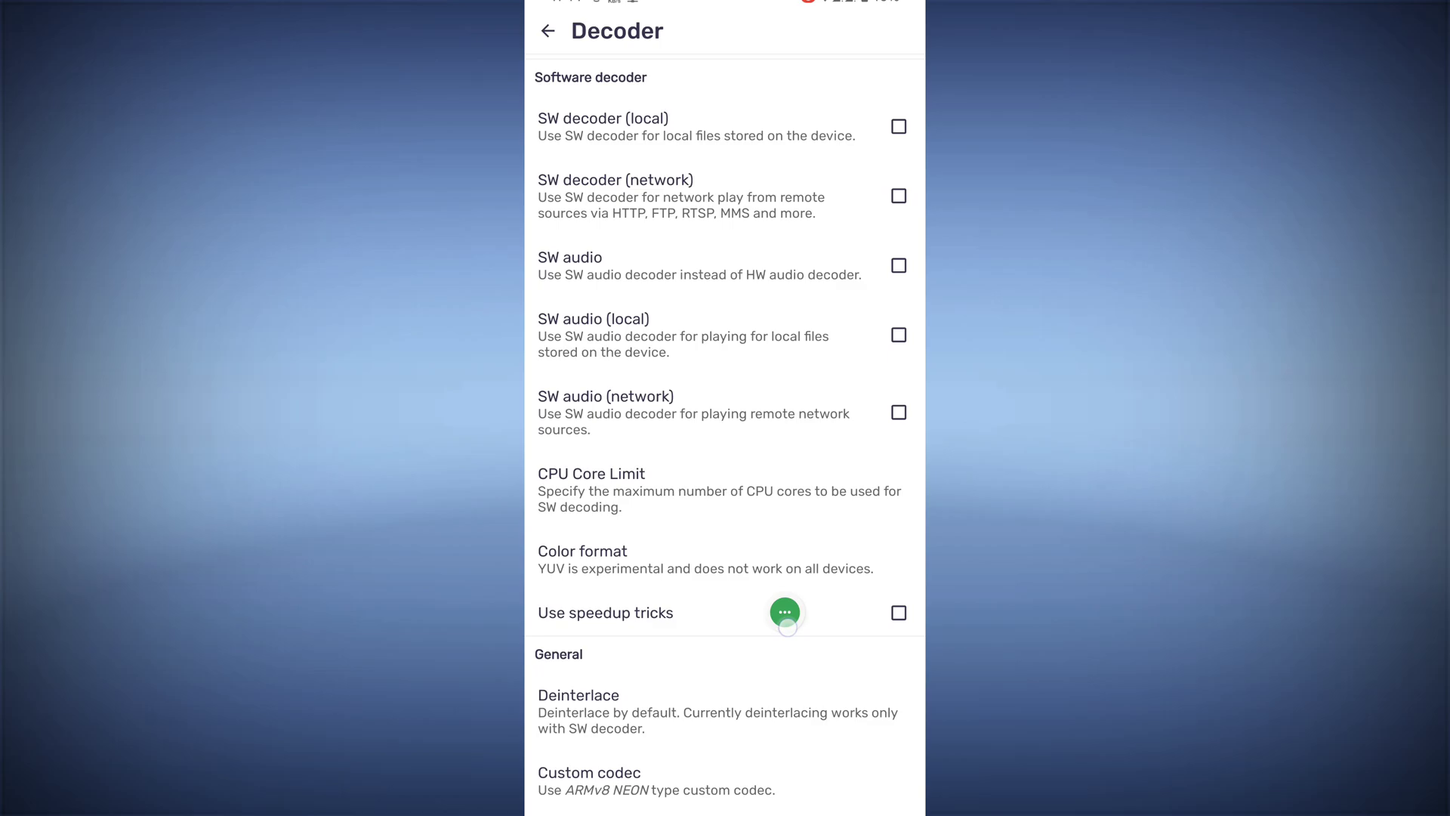
Step: Select neon64-1.87.0-build_4.zip from Download as the custom codec and accept the restart
{"action": "left_click", "coordinate": [903, 758]}
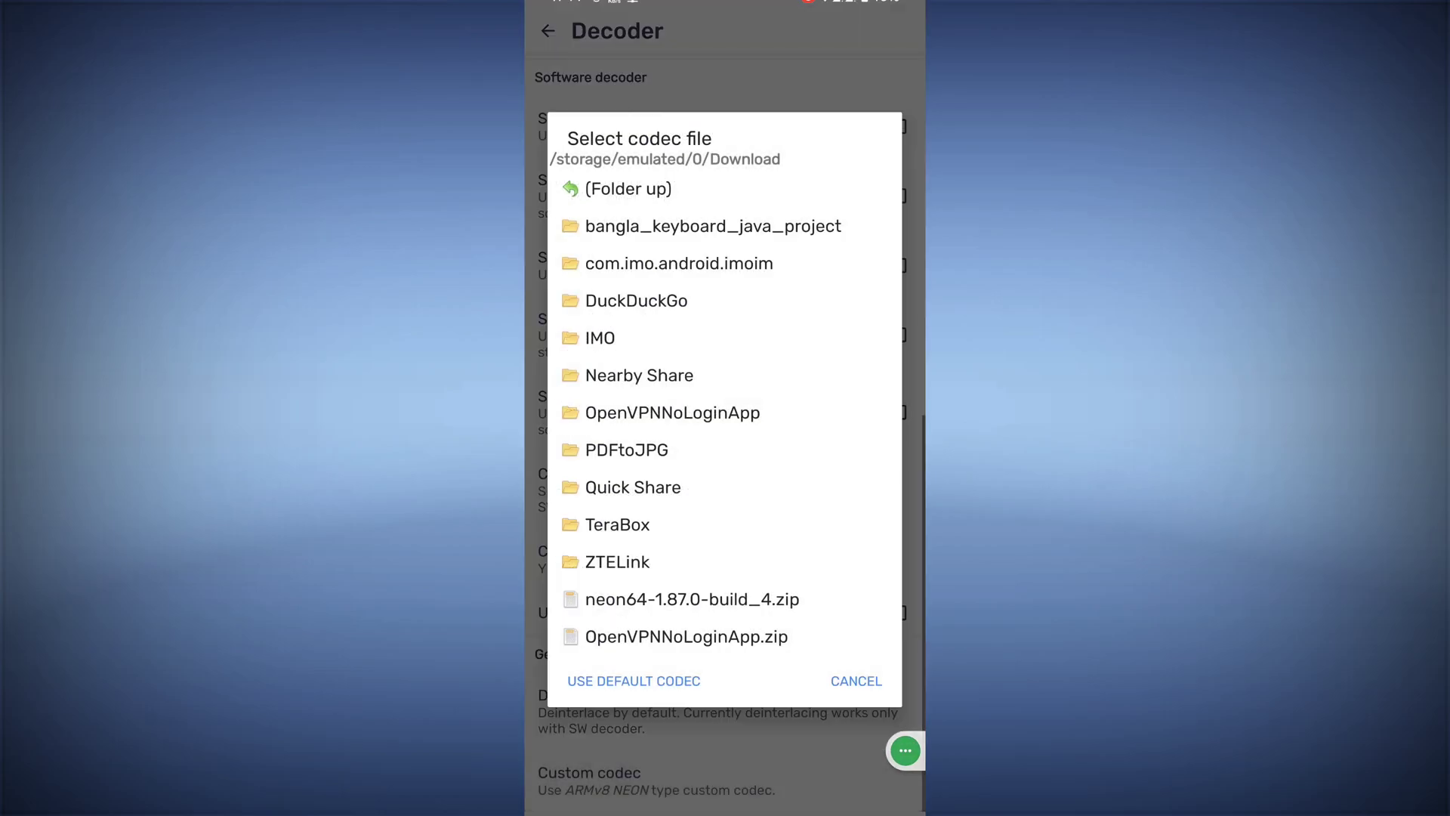
{"action": "left_click_drag", "start_coordinate": [831, 692], "coordinate": [748, 568]}
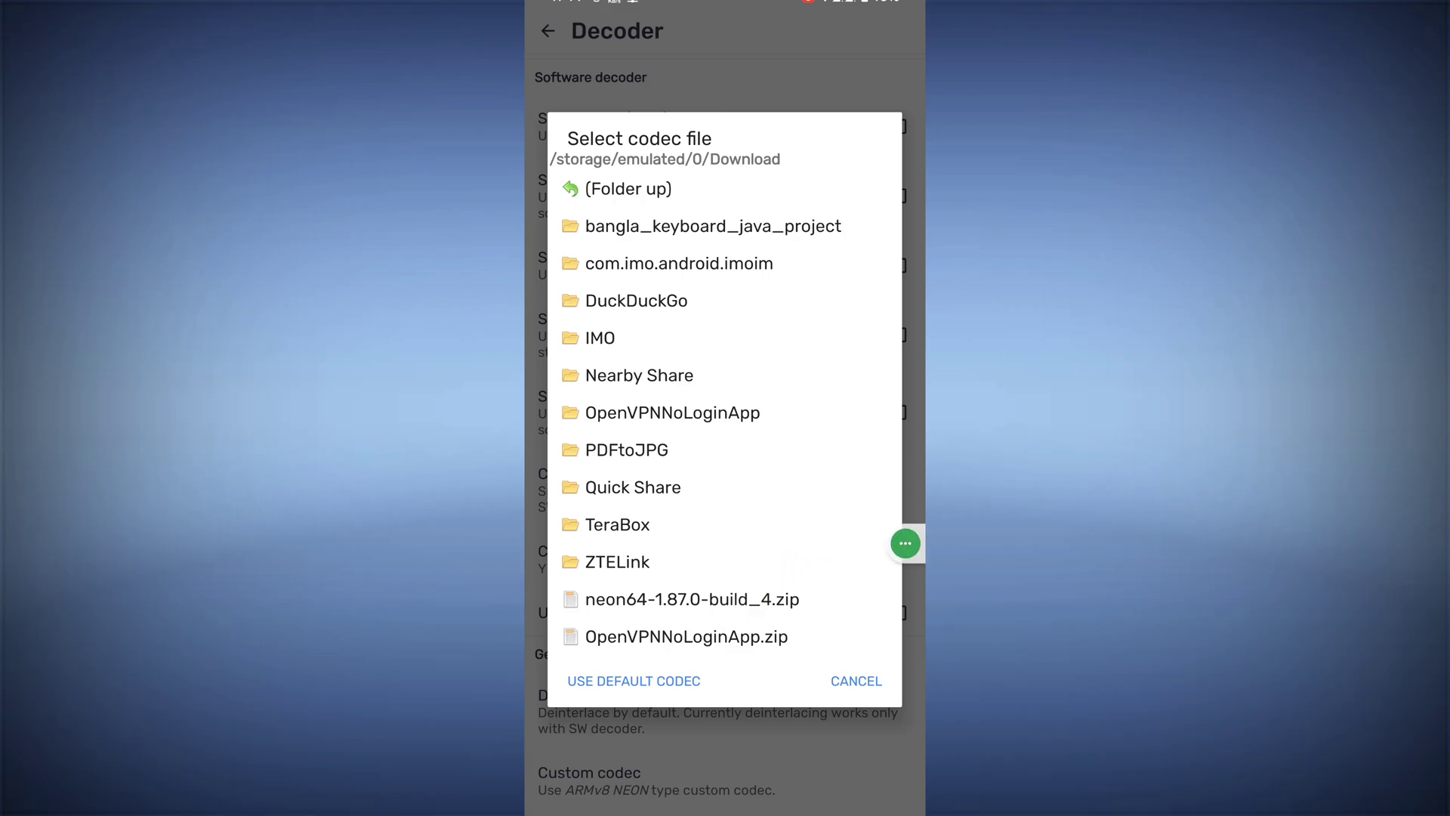
{"action": "left_click", "coordinate": [770, 596]}
{"action": "left_click", "coordinate": [866, 428]}
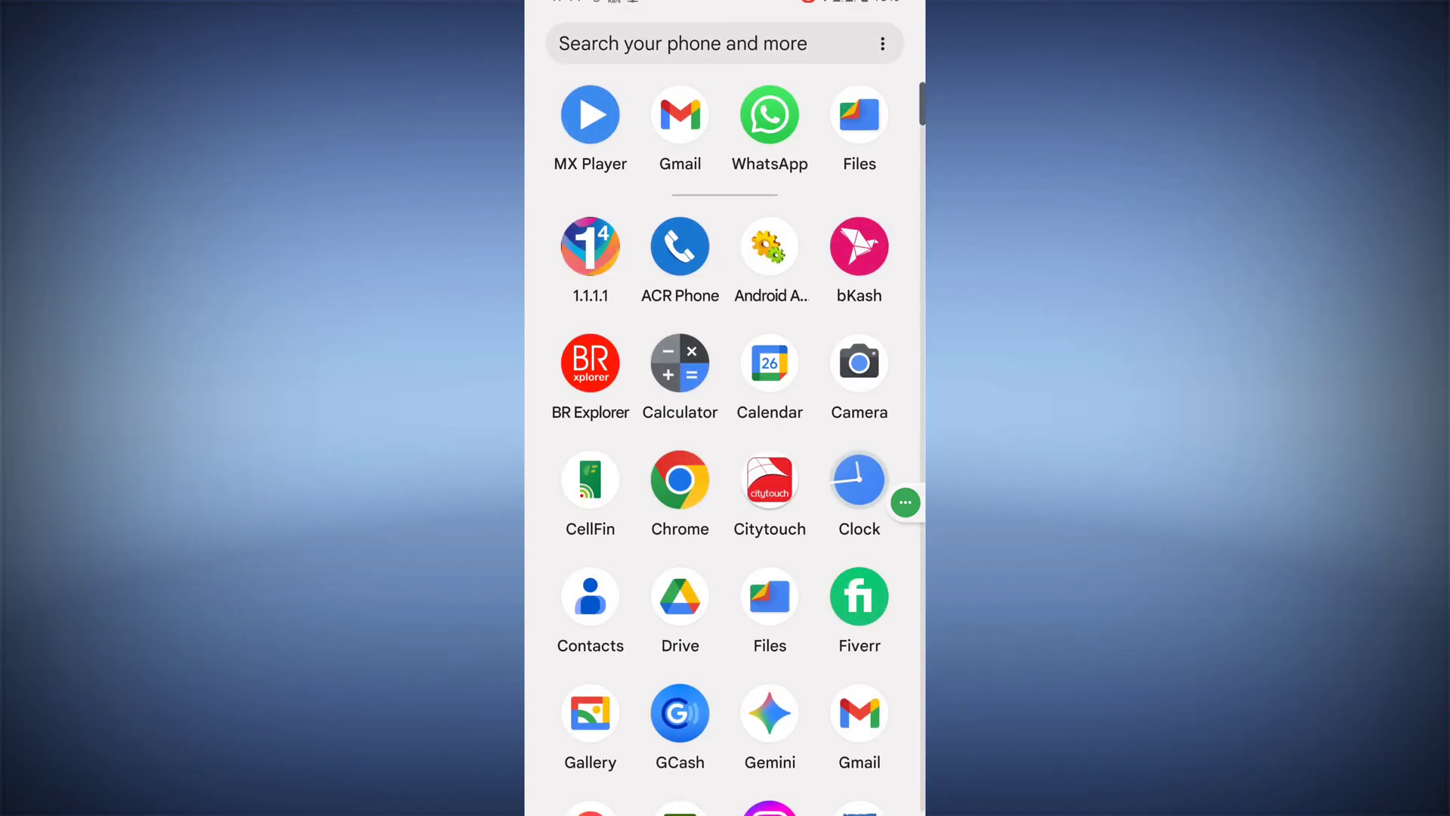
Step: Relaunch MX Player, check the Me and Local tabs, then reopen it to Folders
{"action": "left_click", "coordinate": [590, 125]}
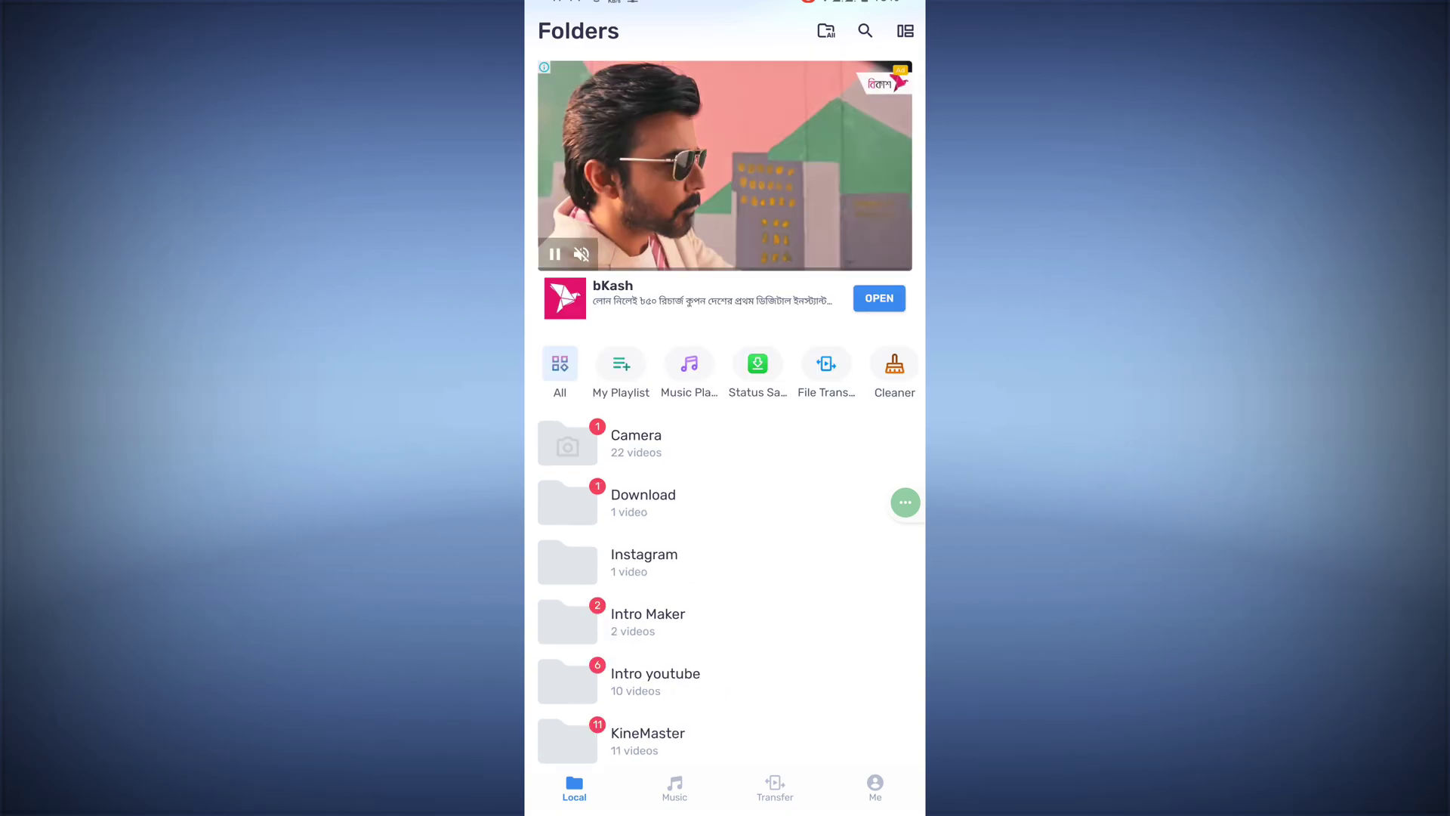
{"action": "left_click", "coordinate": [875, 787]}
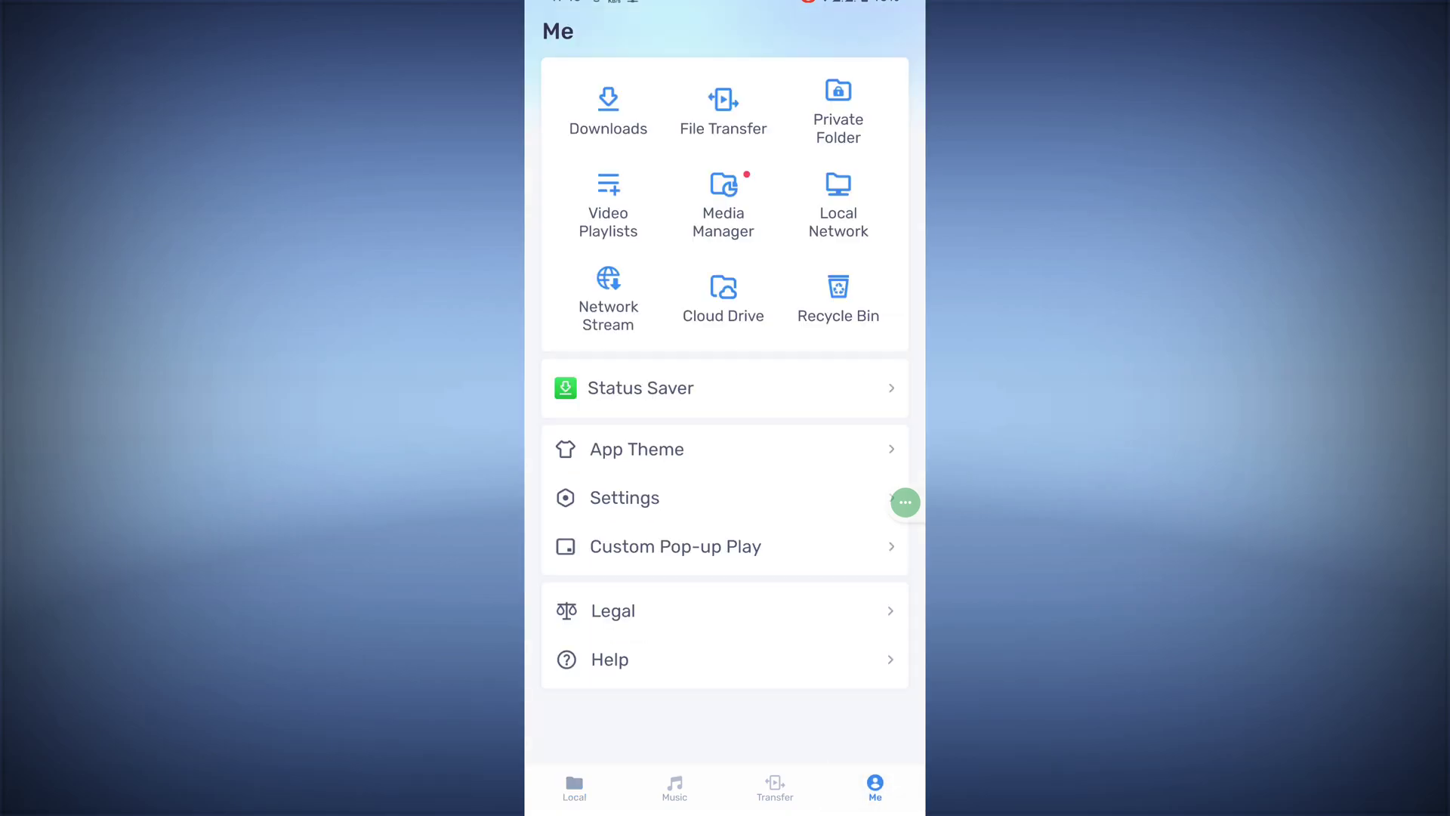
{"action": "left_click", "coordinate": [775, 787]}
{"action": "left_click", "coordinate": [575, 788]}
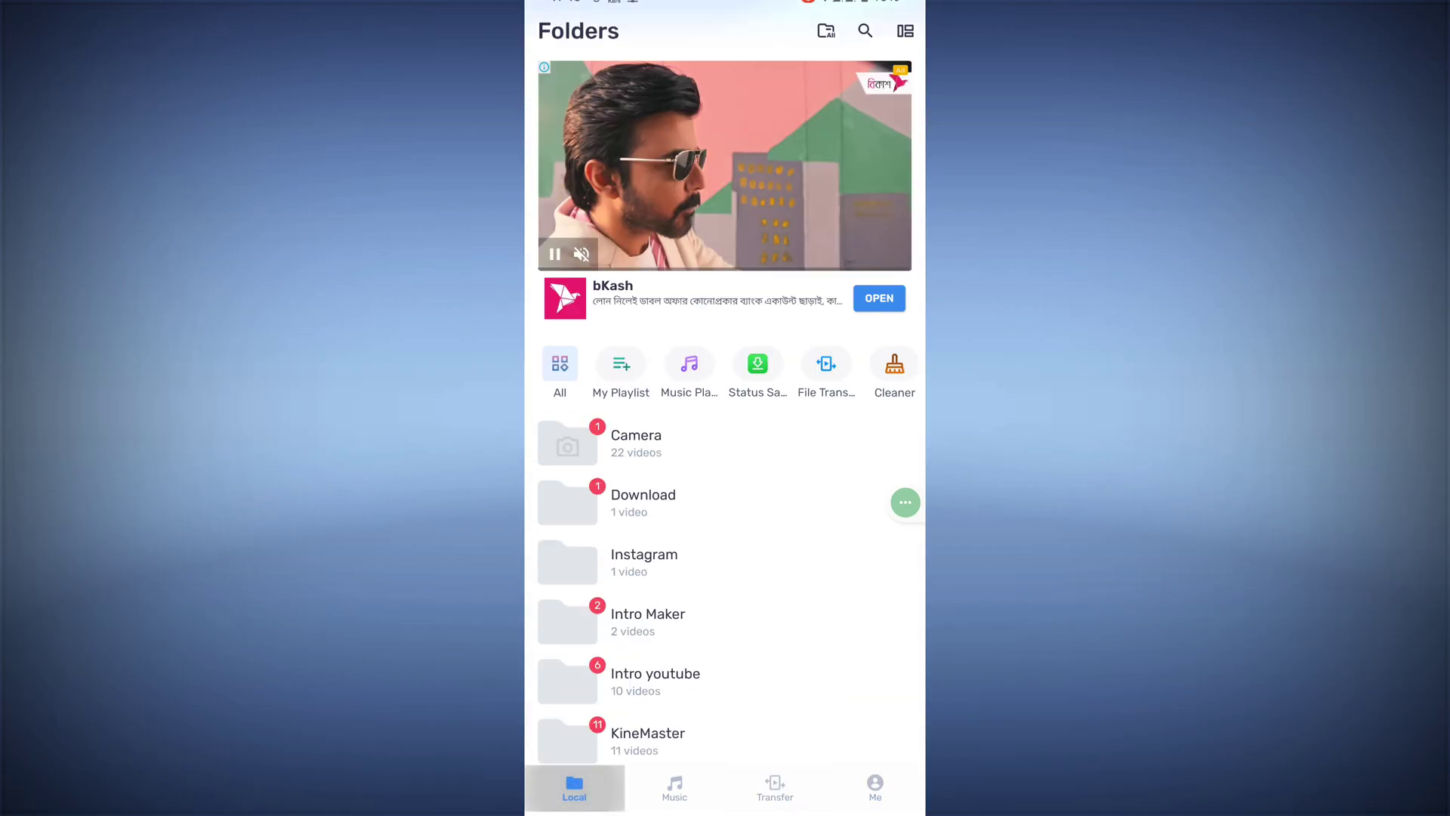
{"action": "left_click_drag", "start_coordinate": [725, 807], "coordinate": [725, 283]}
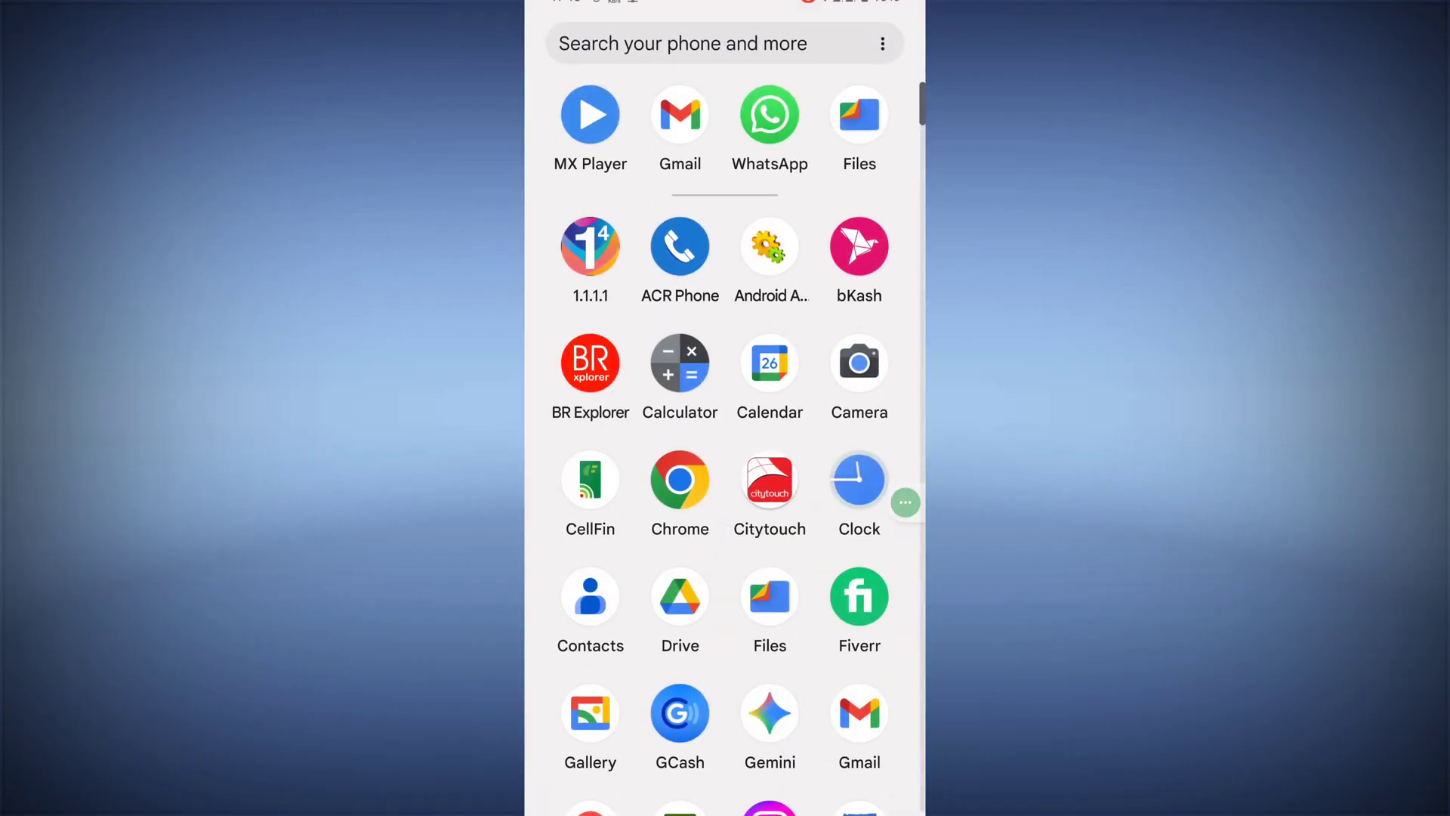
{"action": "left_click", "coordinate": [590, 115]}
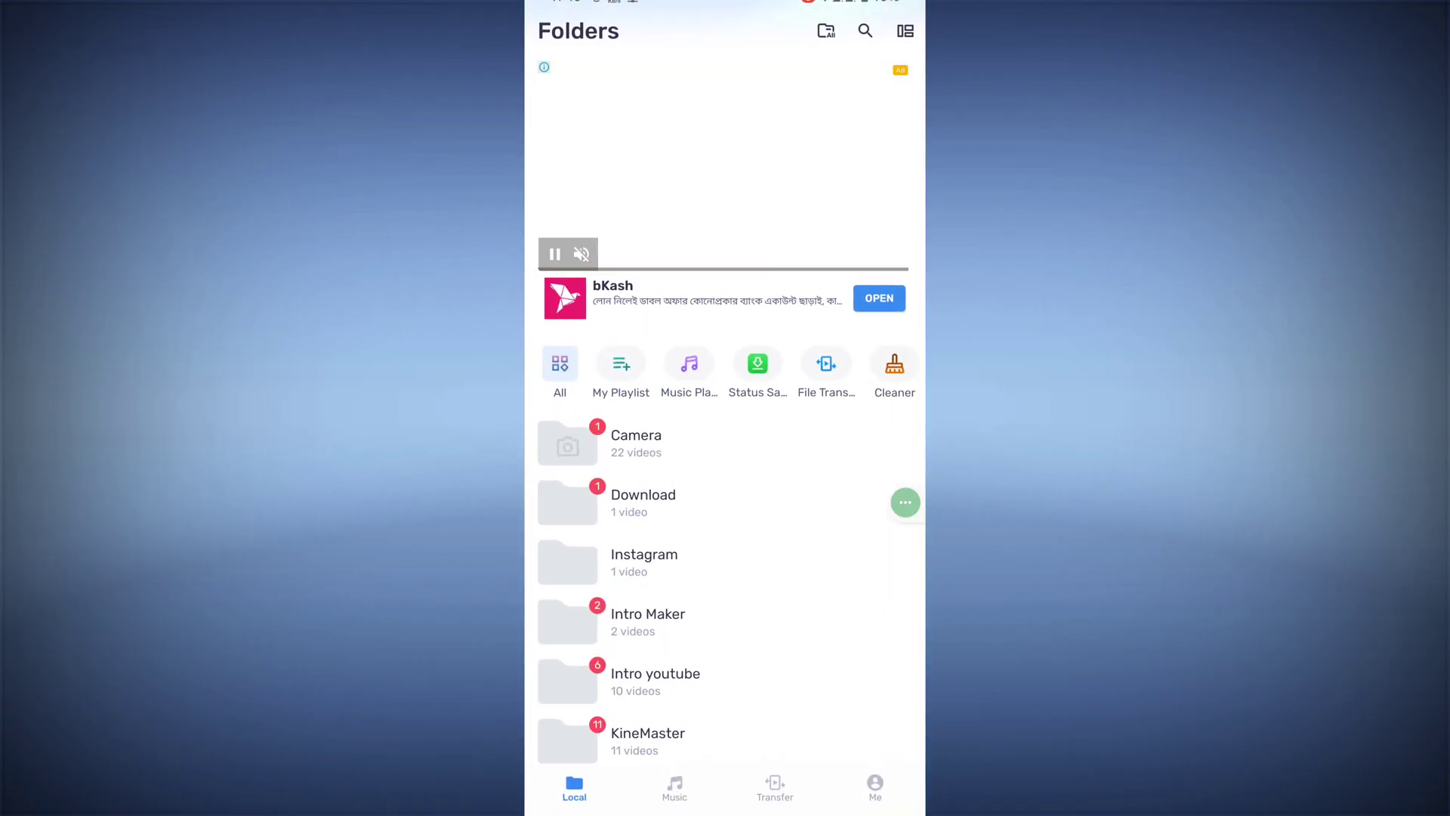